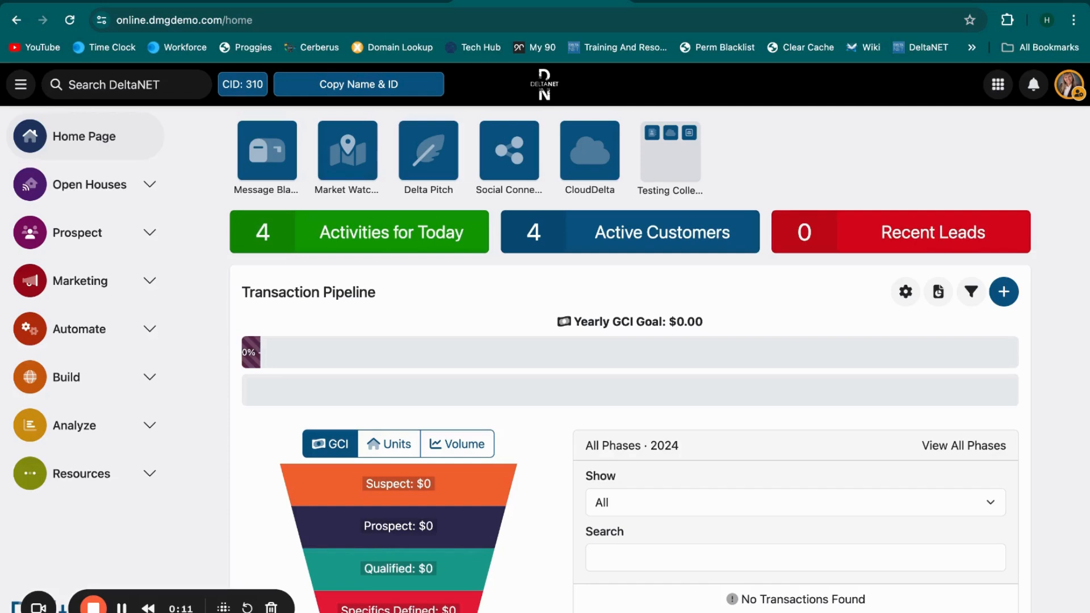
Step: Search DeltaNET for "mcfl" and look over the matching tiles, navigation and help entries
click(147, 101)
text(mcfl)
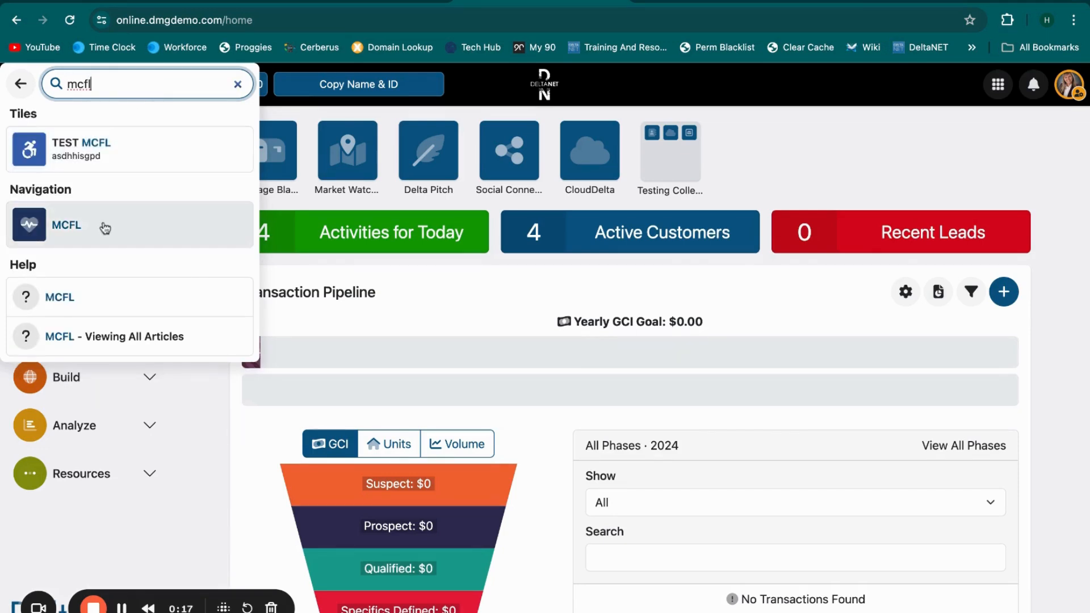
click(295, 306)
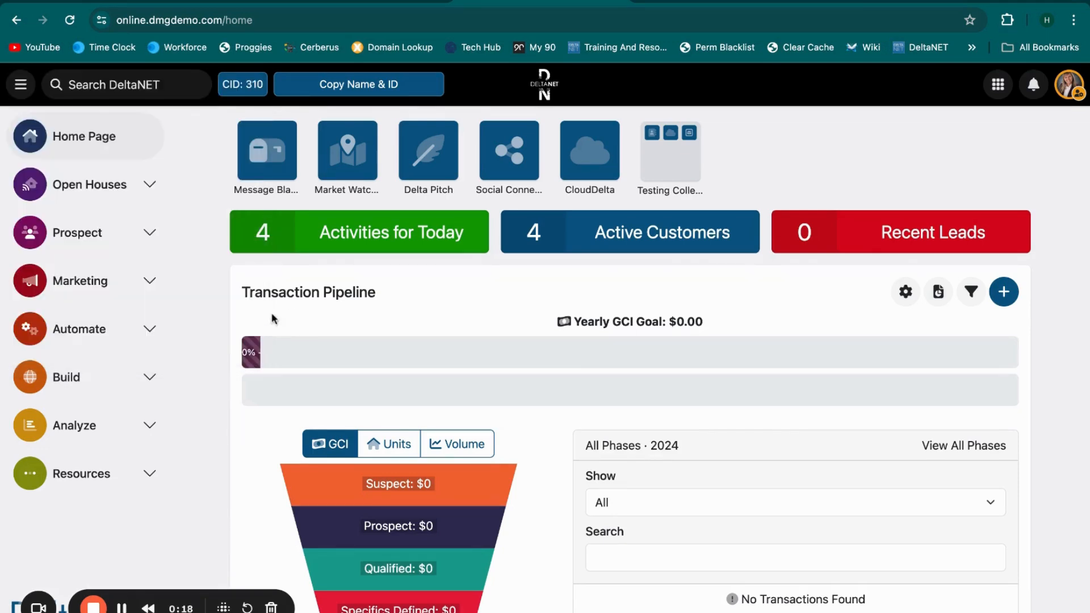
Step: Open the MCFL campaign under Automate and browse the first page of its articles
click(134, 338)
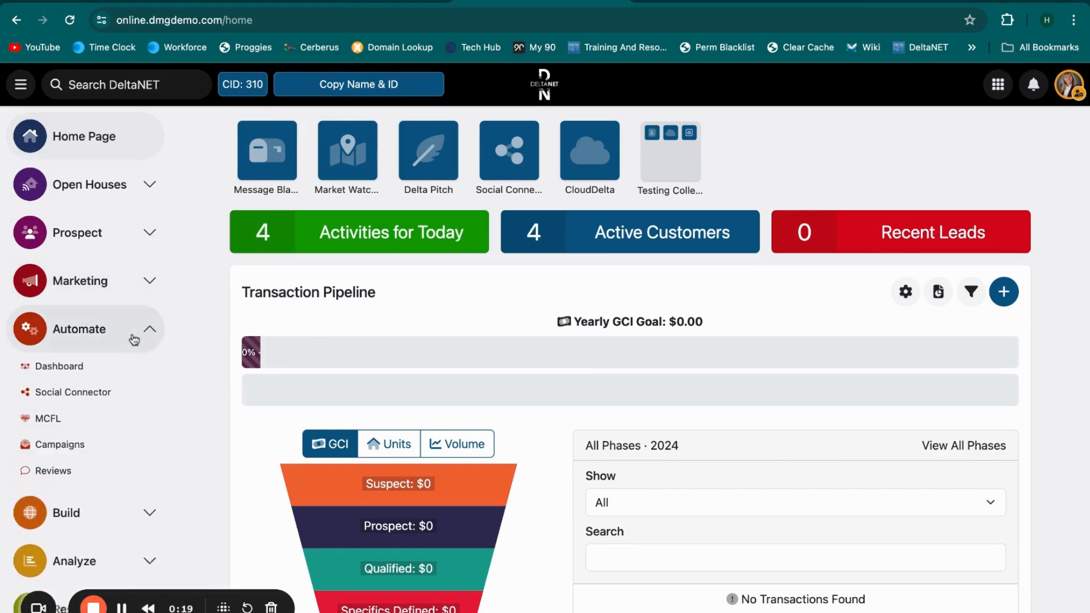
click(58, 419)
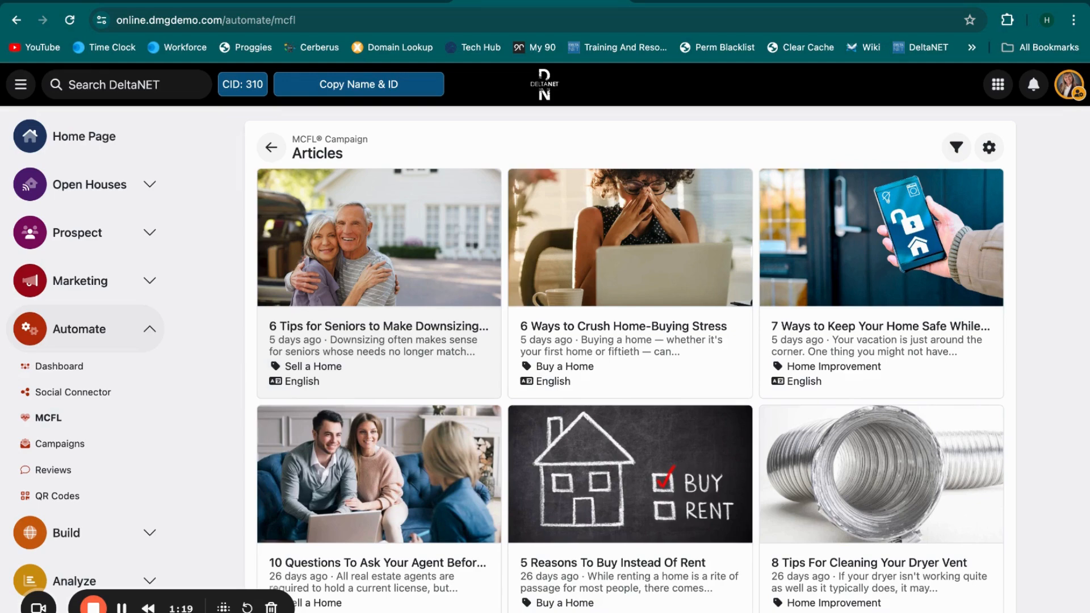
scroll(630, 357, down, 9)
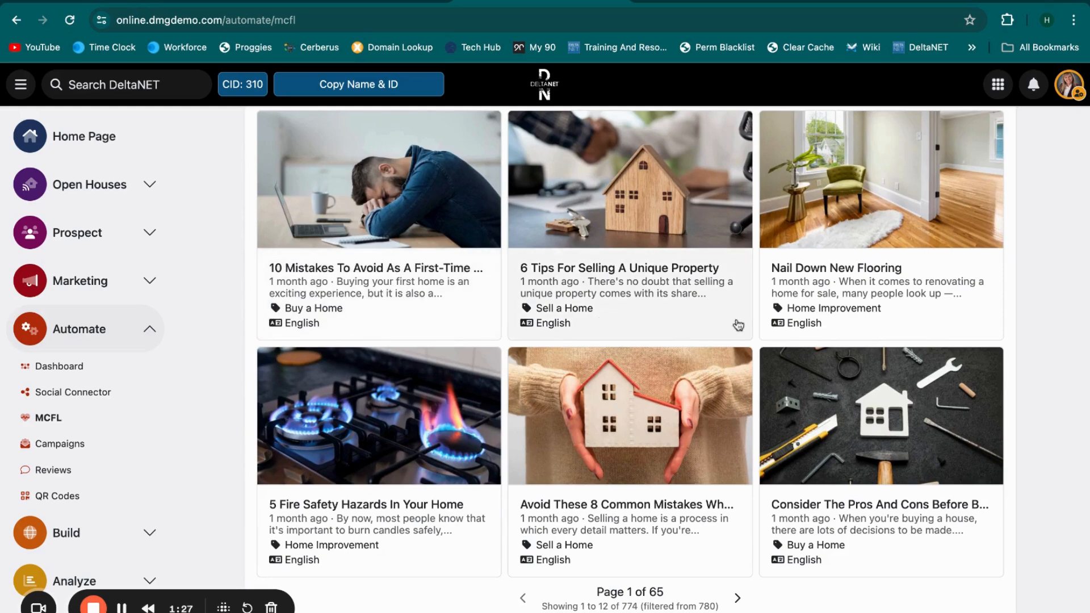
scroll(738, 325, up, 5)
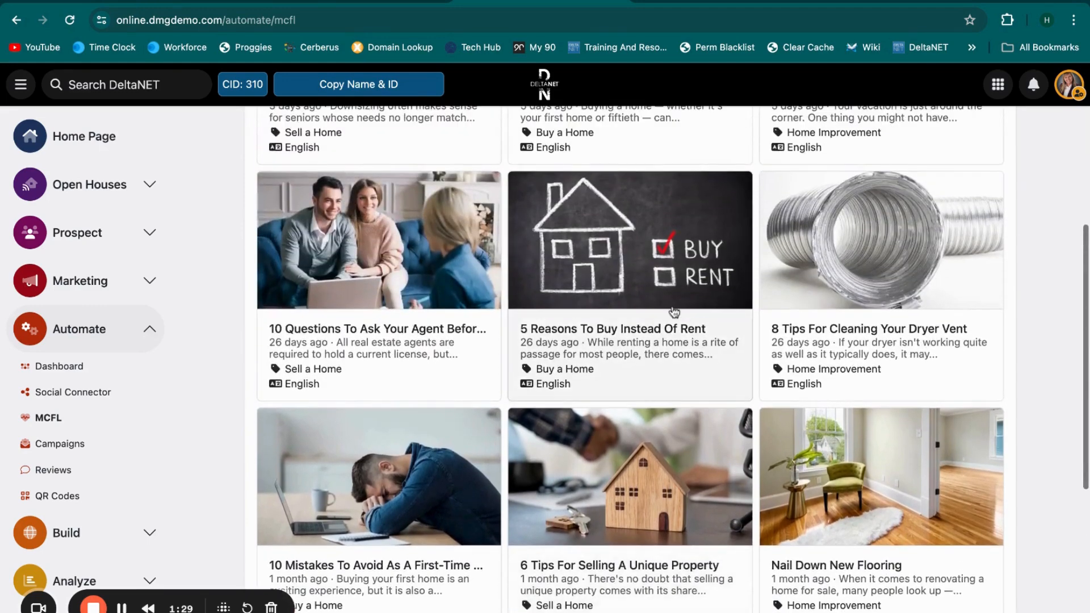
Step: Preview the article "5 Reasons To Buy Instead Of Rent", read through it and show its additional options
click(673, 312)
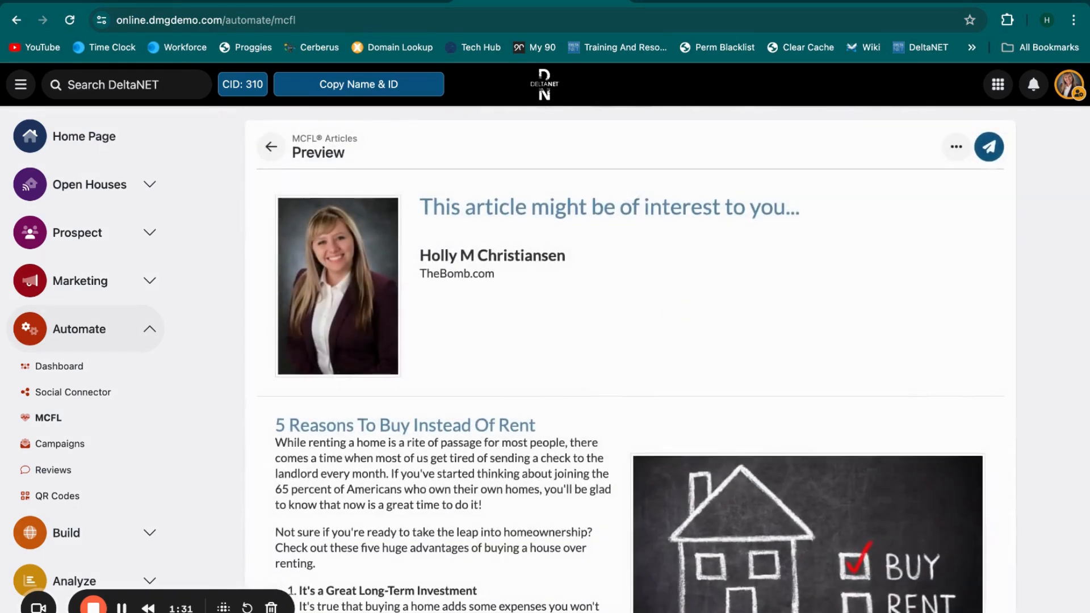
scroll(672, 312, down, 3)
scroll(667, 359, down, 2)
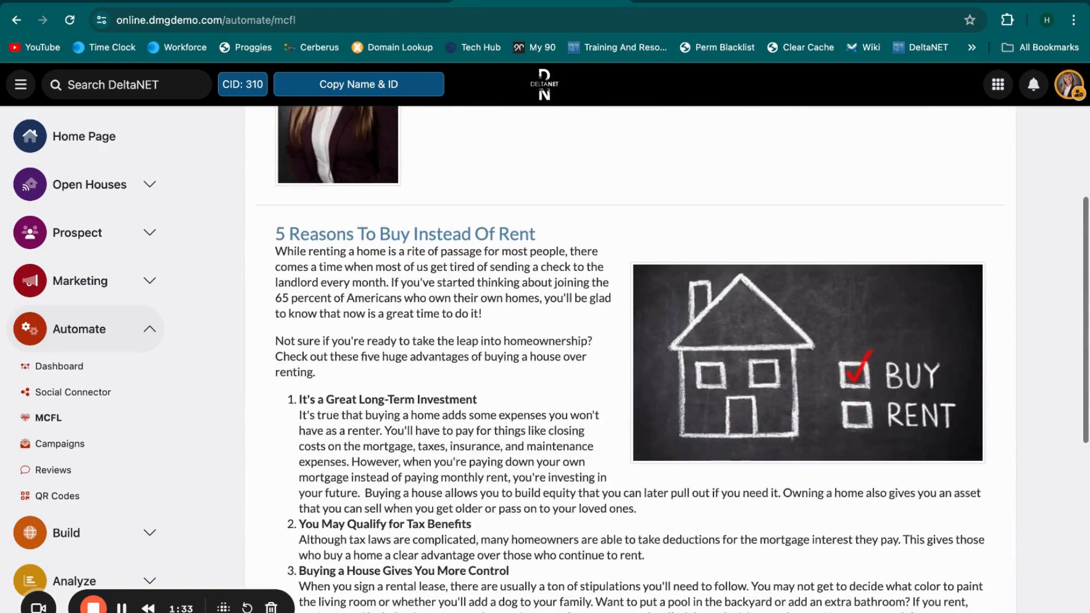
scroll(676, 291, down, 4)
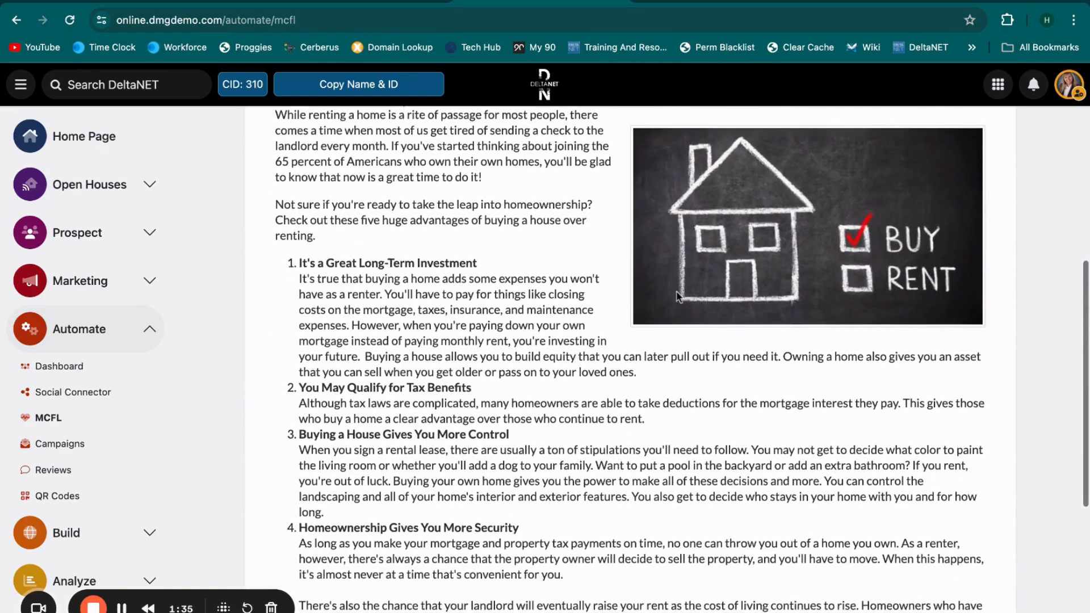
scroll(676, 291, down, 3)
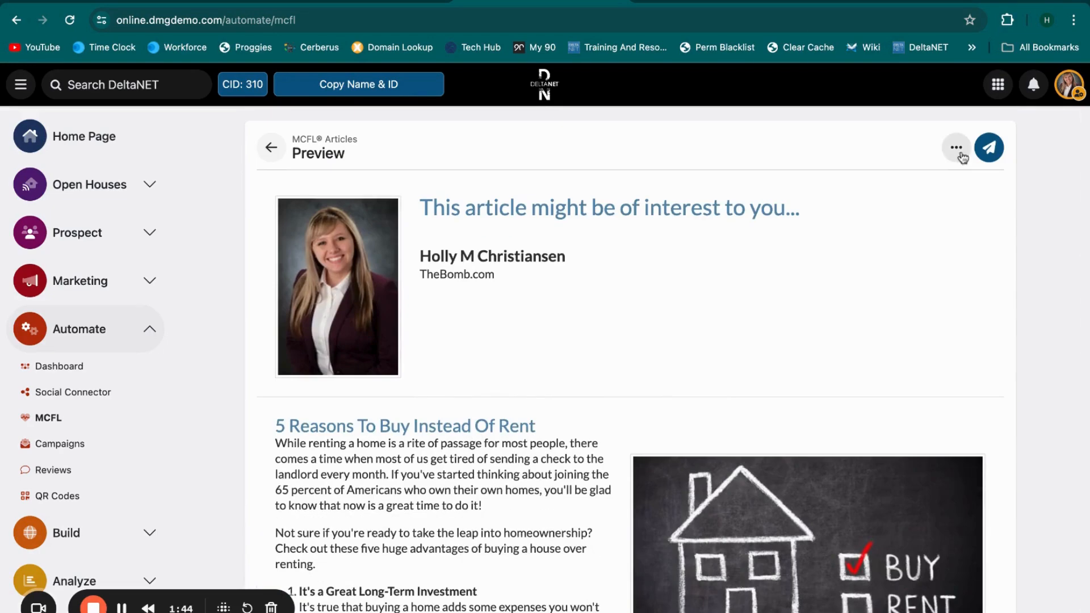
click(956, 148)
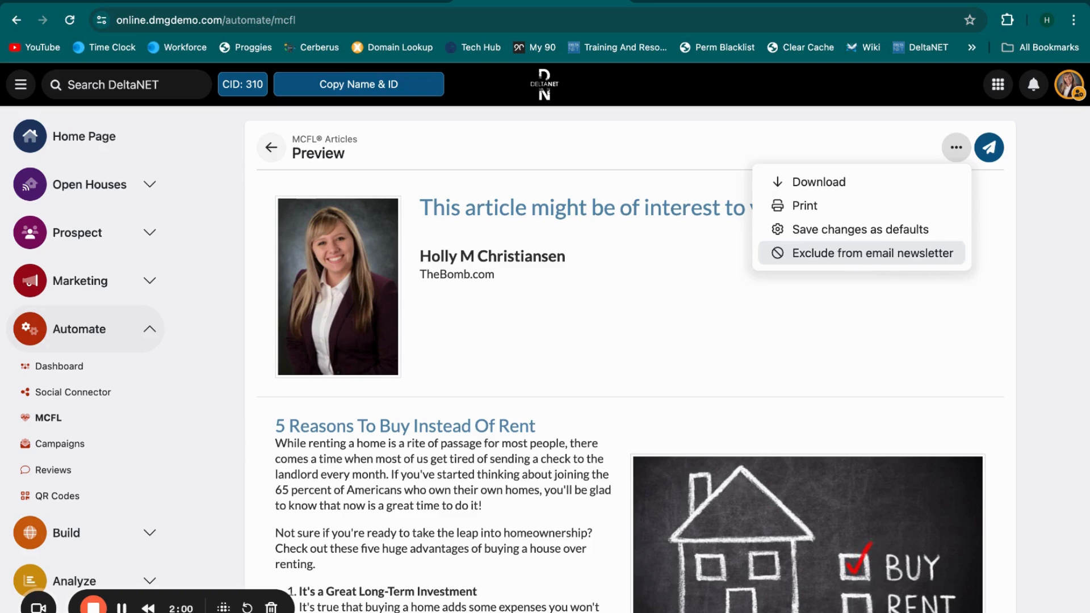
Step: Start a new email from the previewed article and view the recipient groups available for it
click(989, 150)
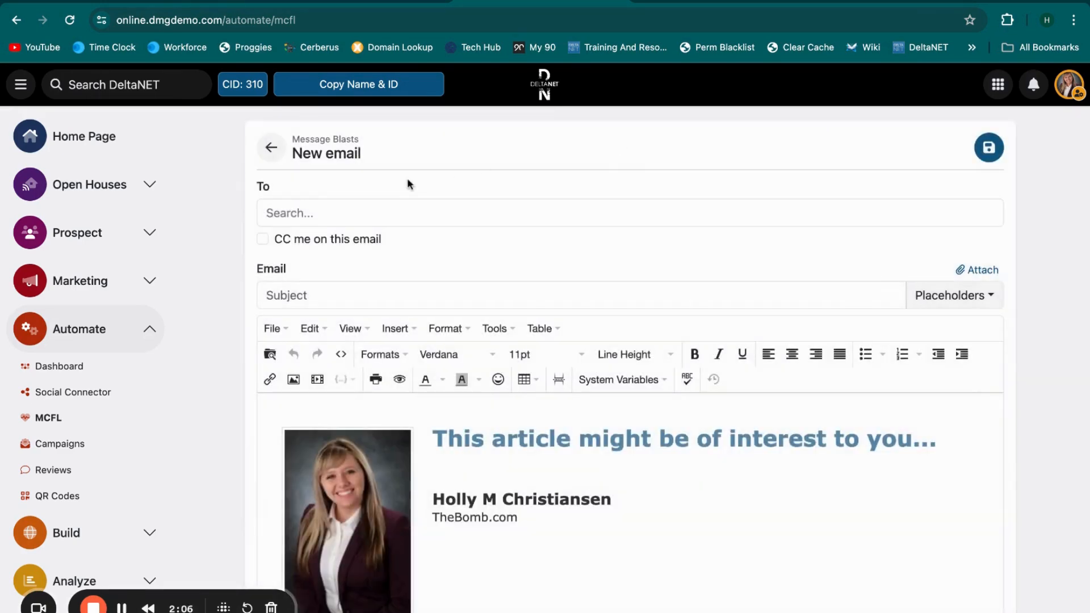
click(384, 215)
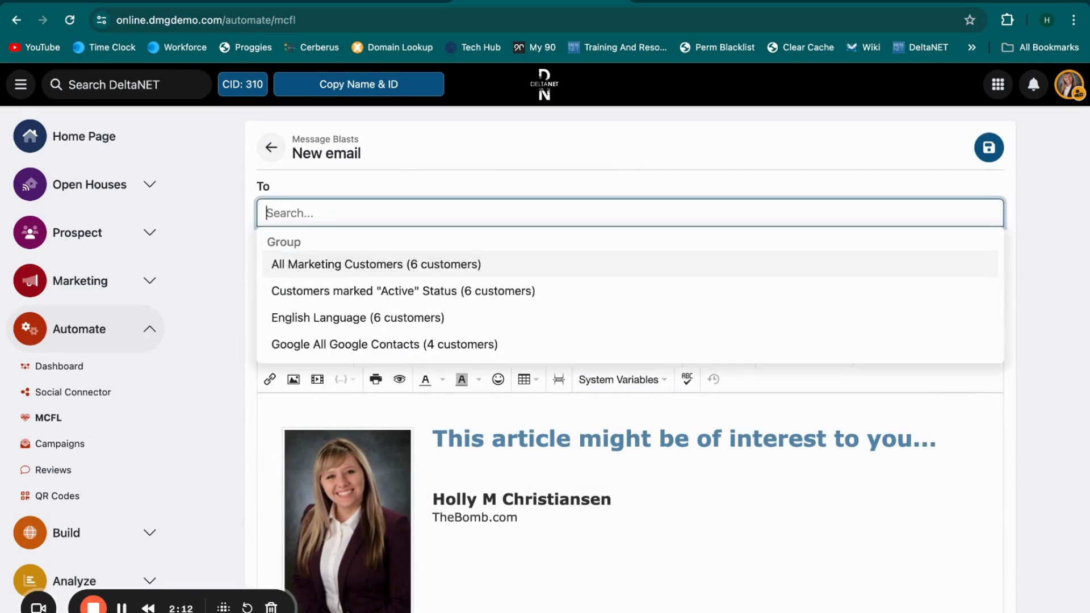
click(236, 252)
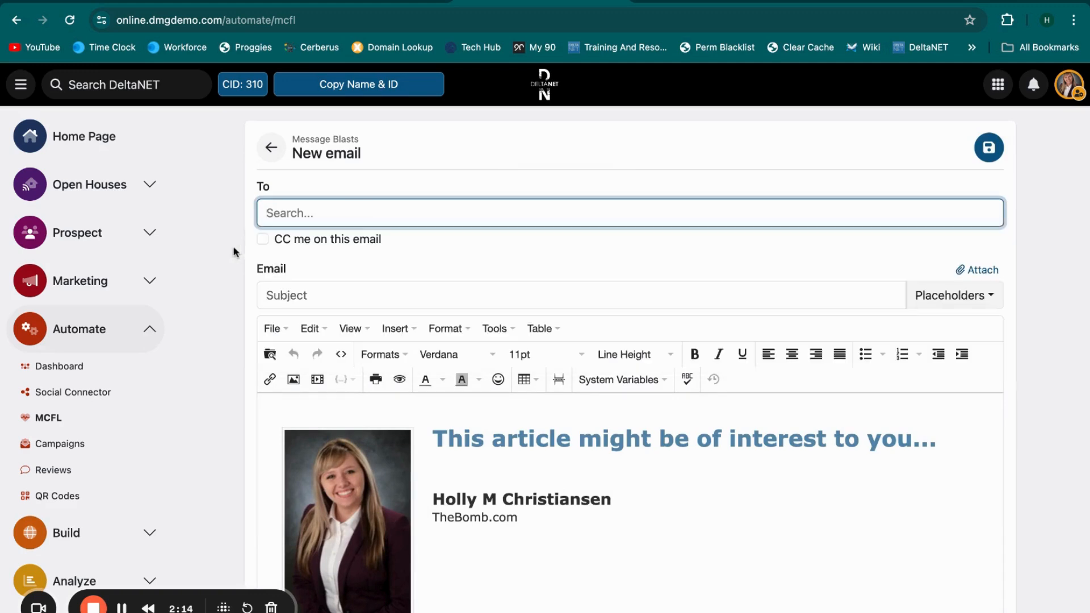
Step: Review the email's subject field, article body, signature and sending options, and return to the MCFL articles
click(318, 300)
scroll(585, 278, down, 4)
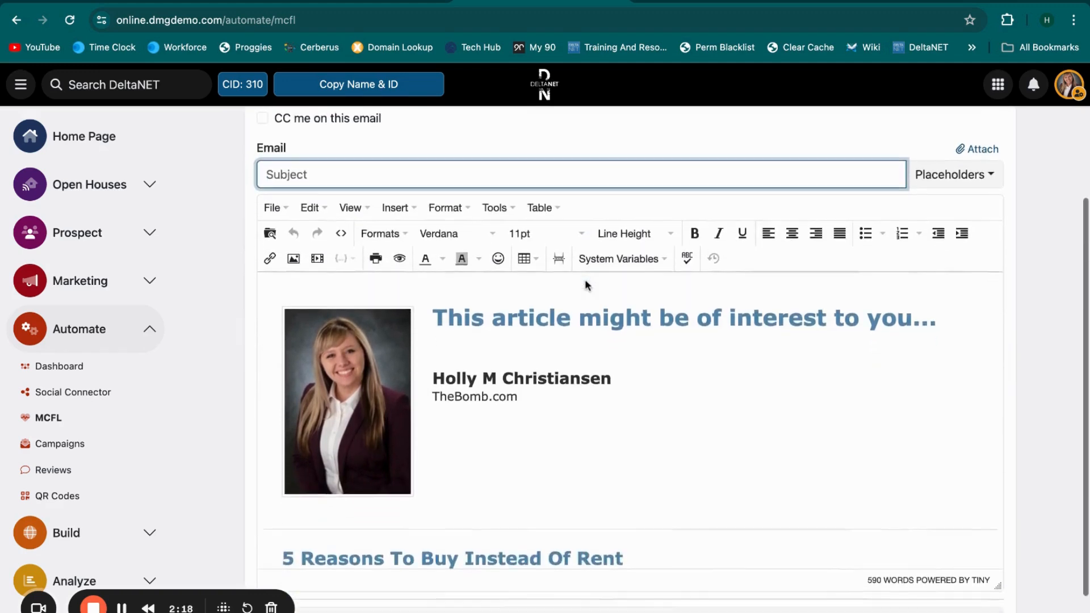
click(632, 388)
scroll(633, 387, down, 15)
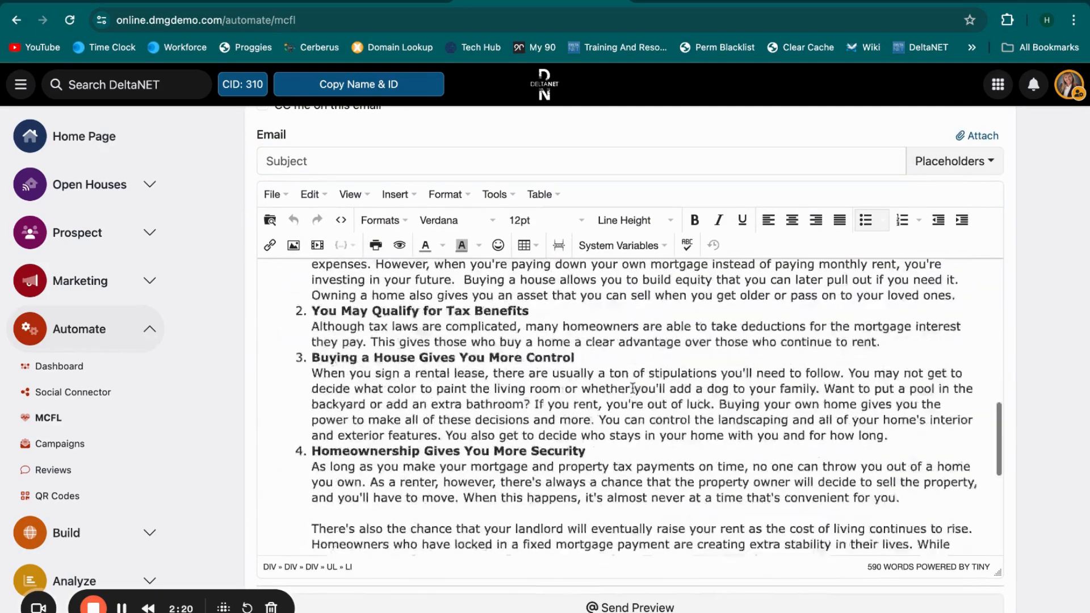
scroll(630, 397, down, 5)
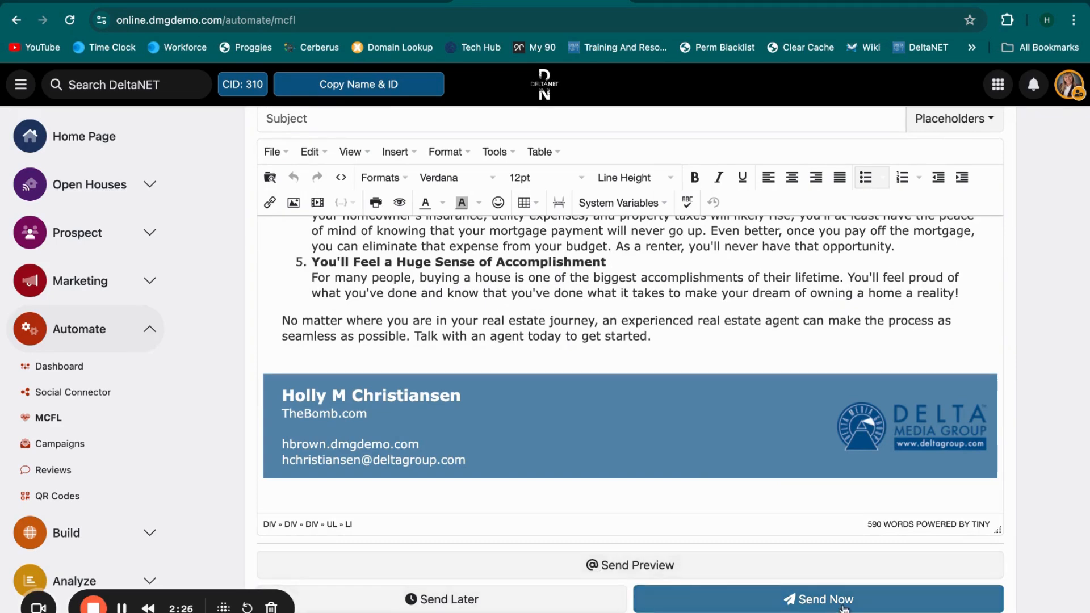
scroll(844, 609, up, 1)
scroll(844, 607, up, 3)
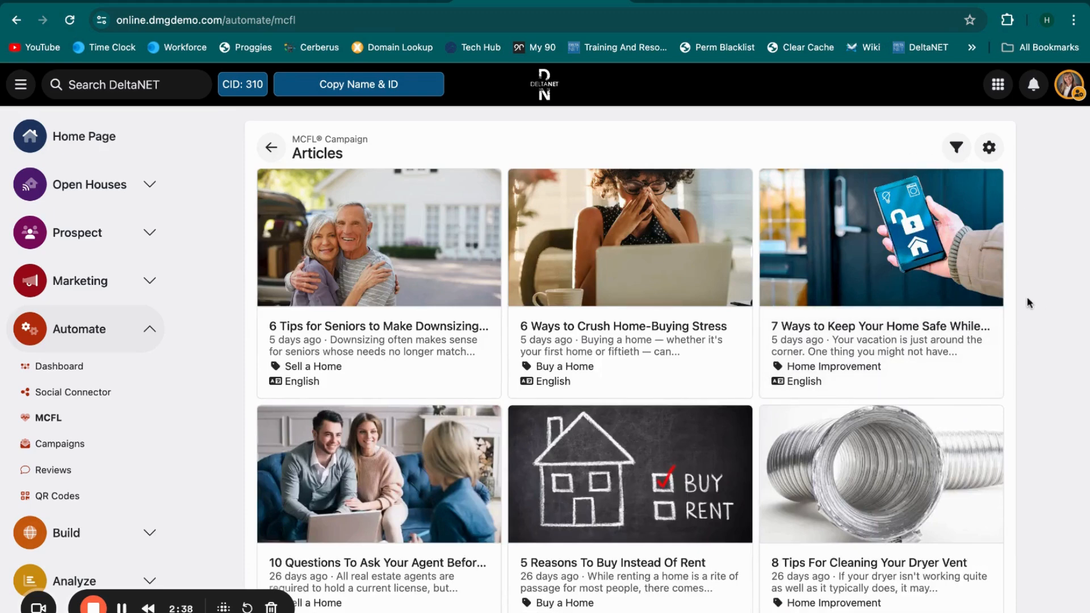
Step: Examine the article filters for language, title, published date, category and author, and close them without applying any
click(956, 148)
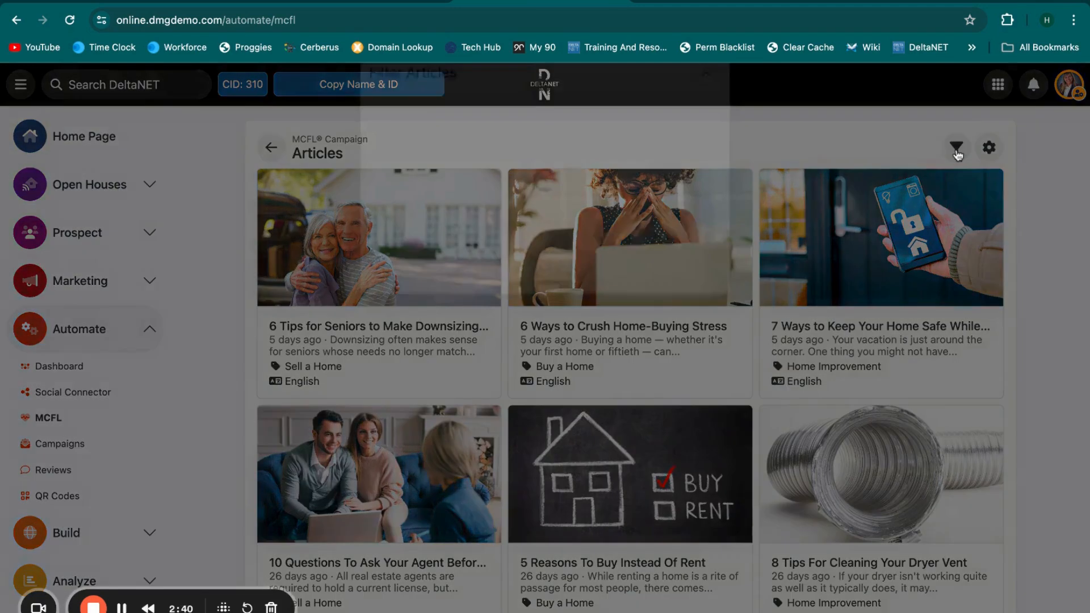
click(550, 164)
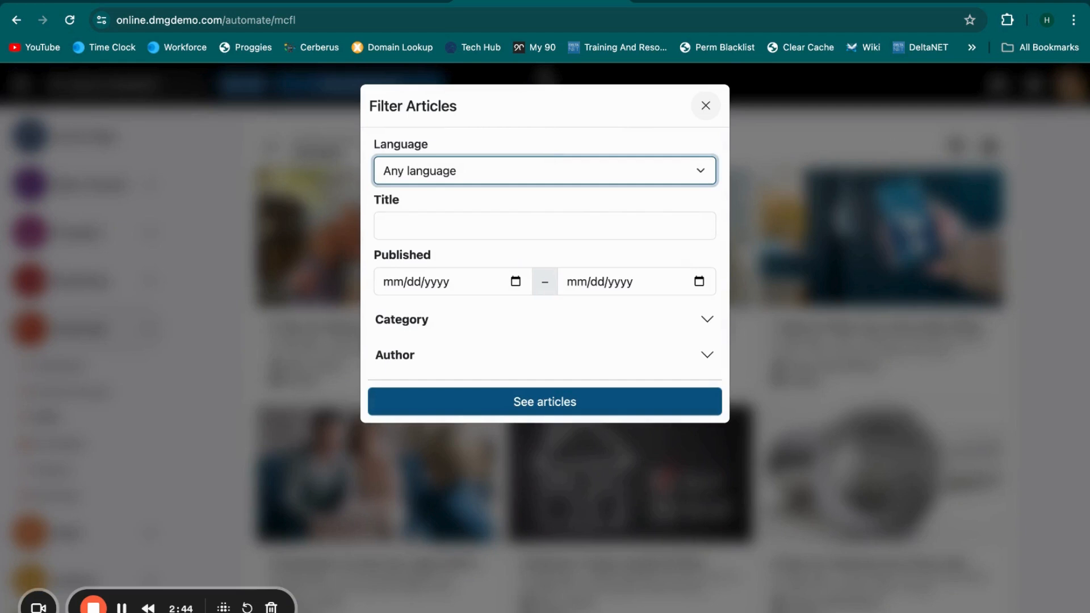
click(451, 226)
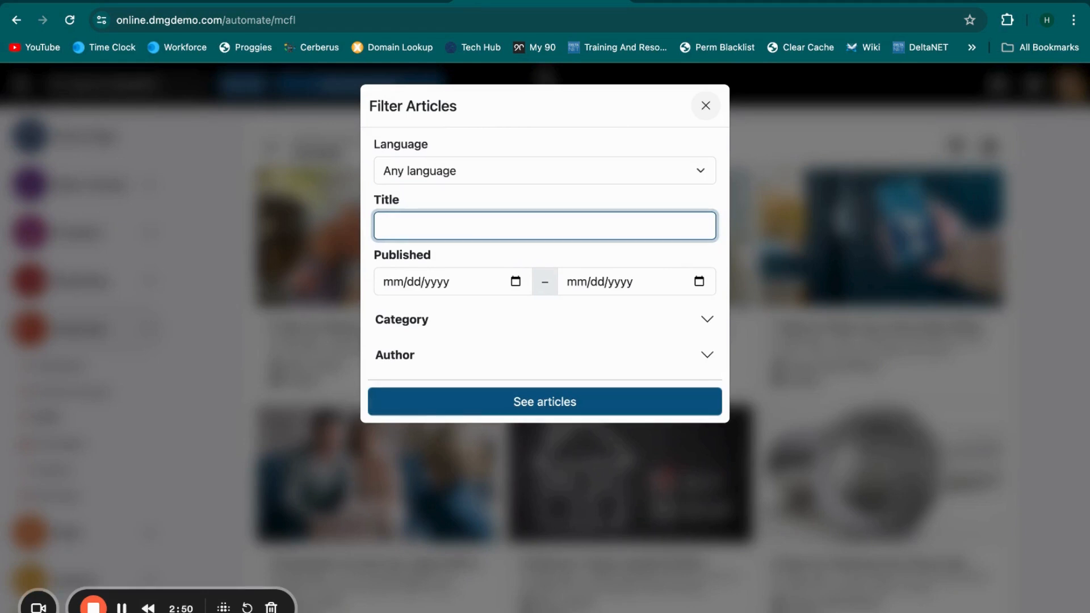
click(514, 286)
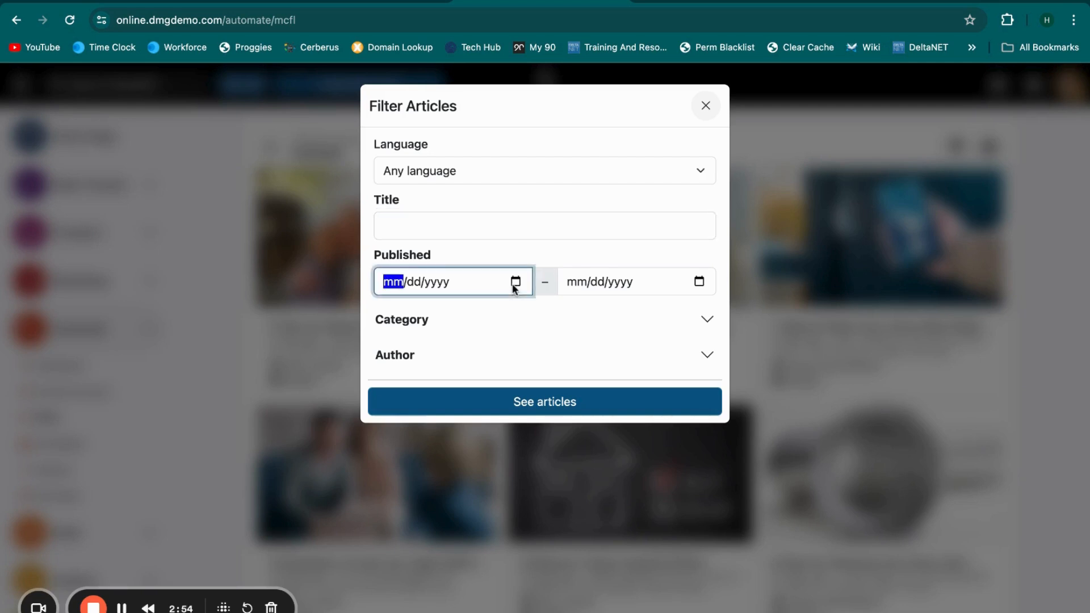
click(544, 258)
click(520, 324)
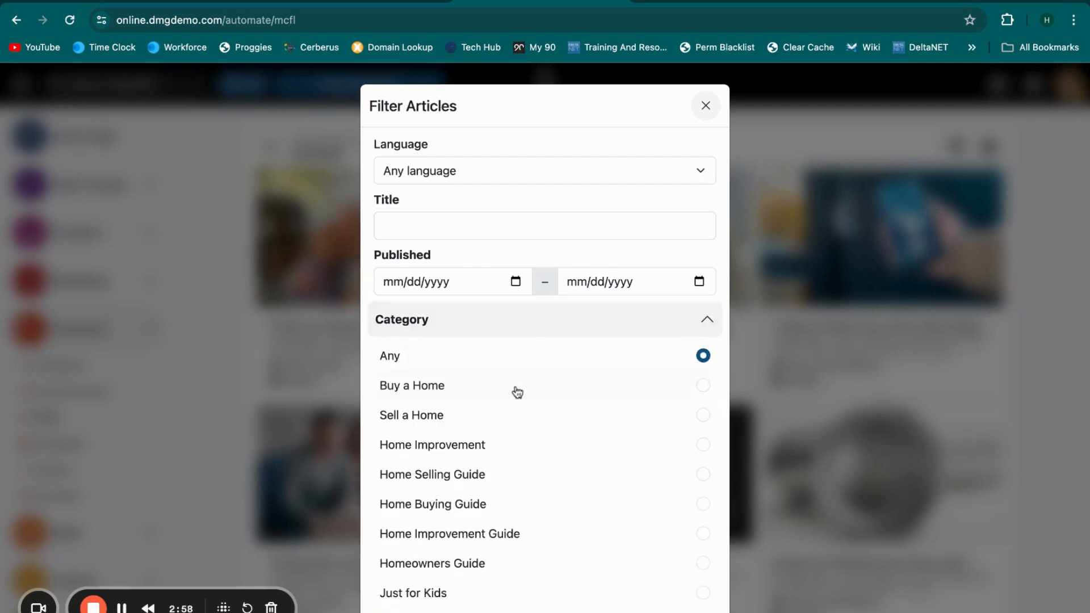
scroll(514, 393, down, 3)
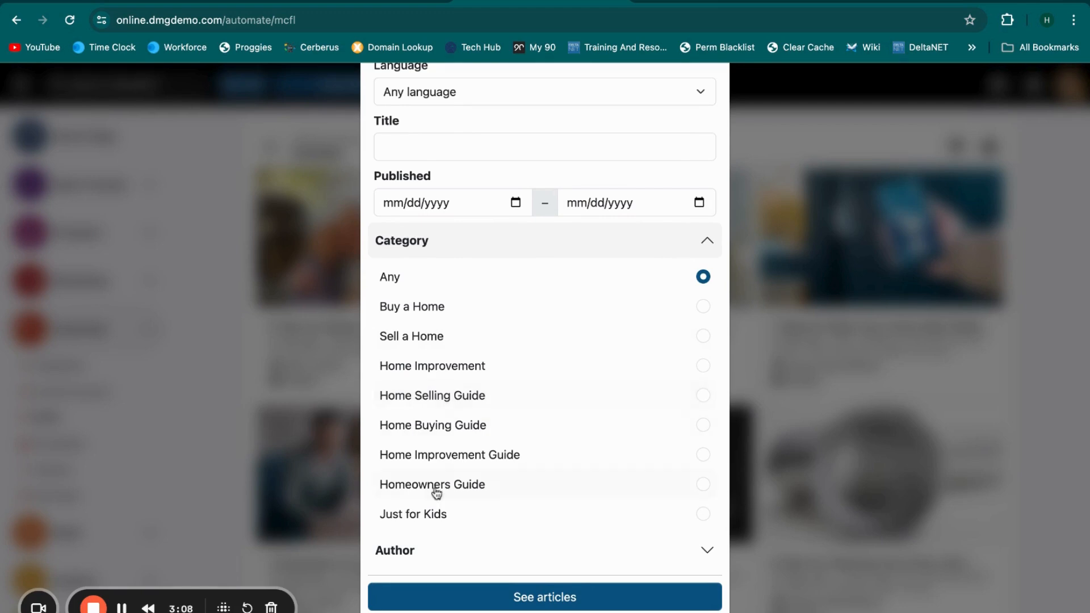
click(430, 548)
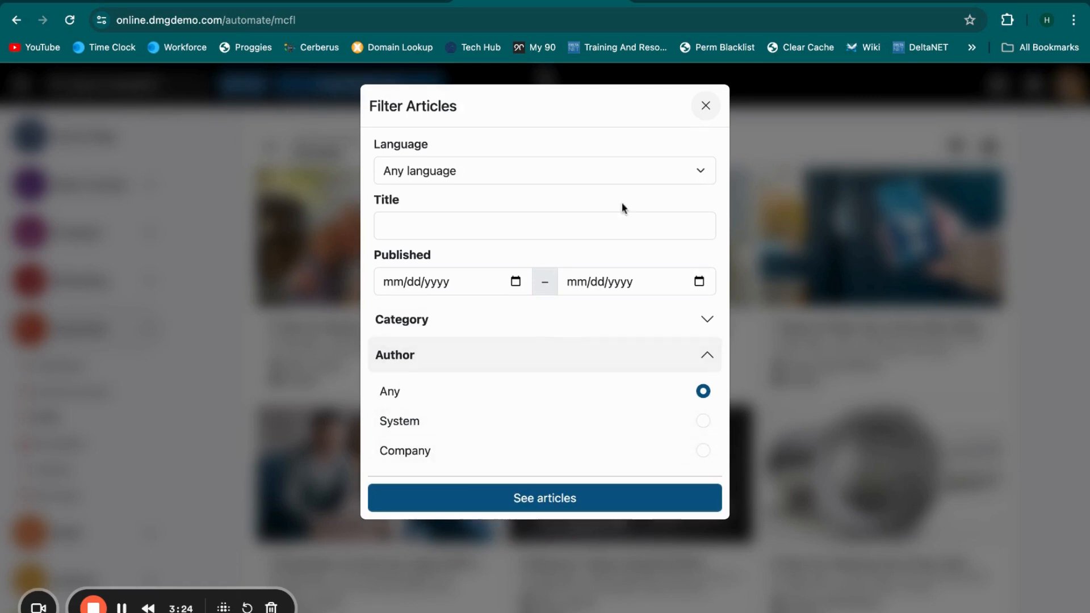
click(704, 105)
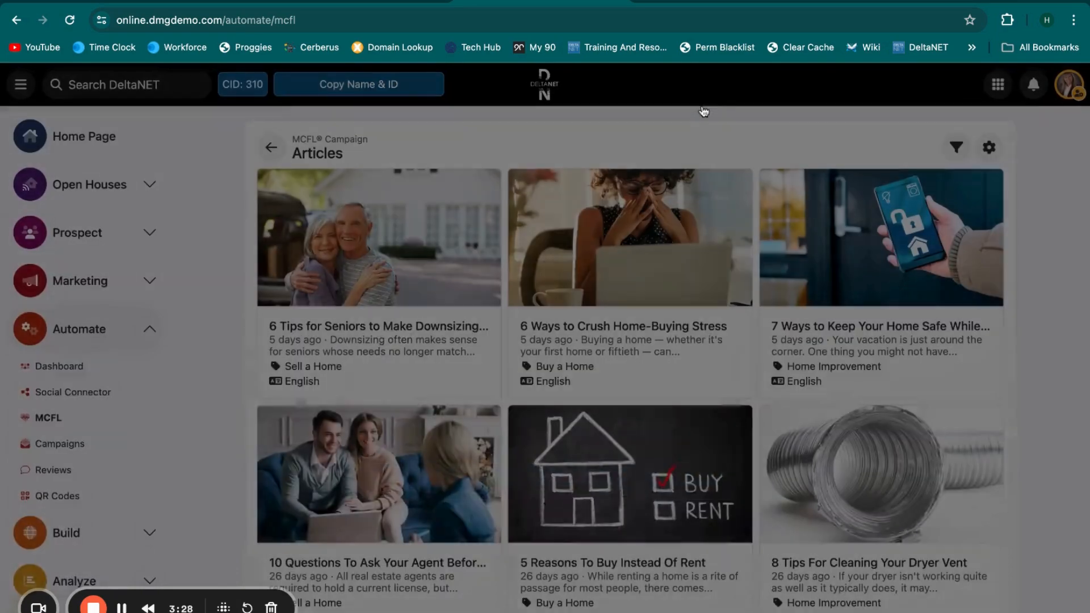
Step: Review the header, body and logo choices in the MCFL article settings and close them without saving
click(990, 148)
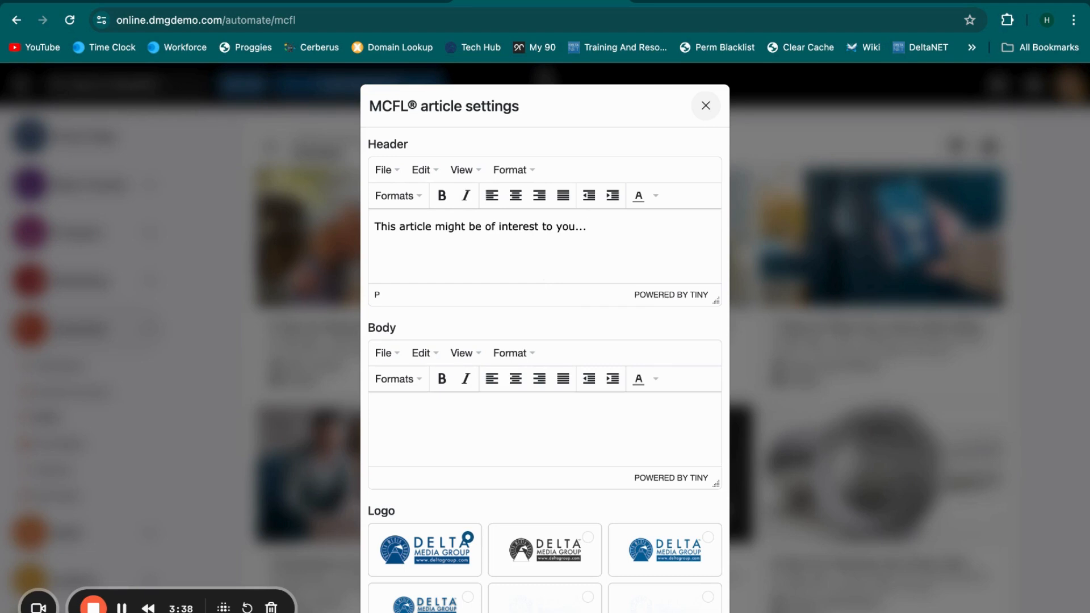
scroll(479, 328, down, 3)
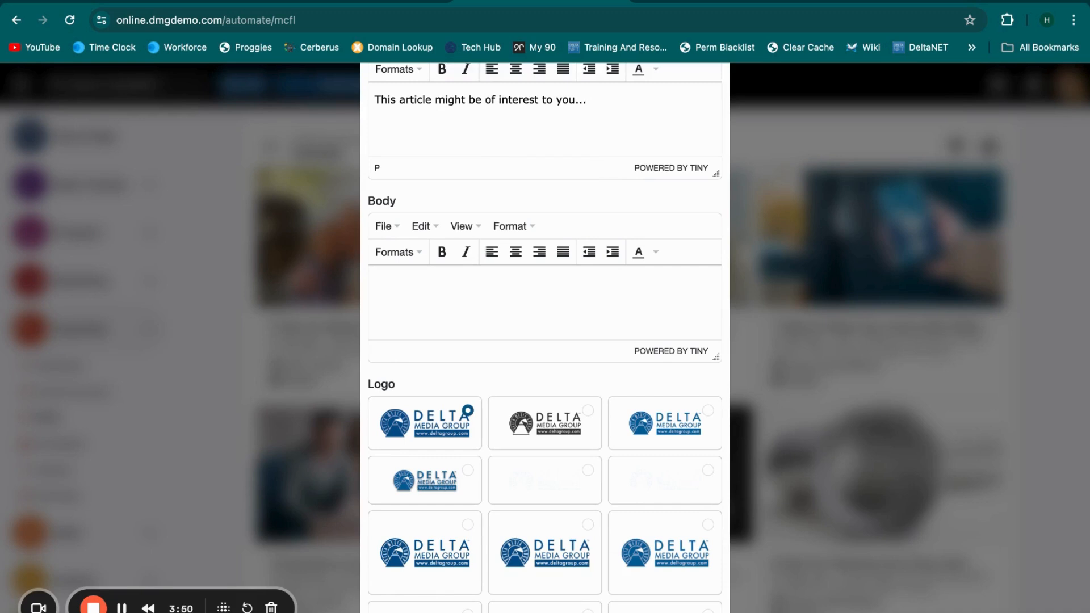
scroll(483, 316, down, 5)
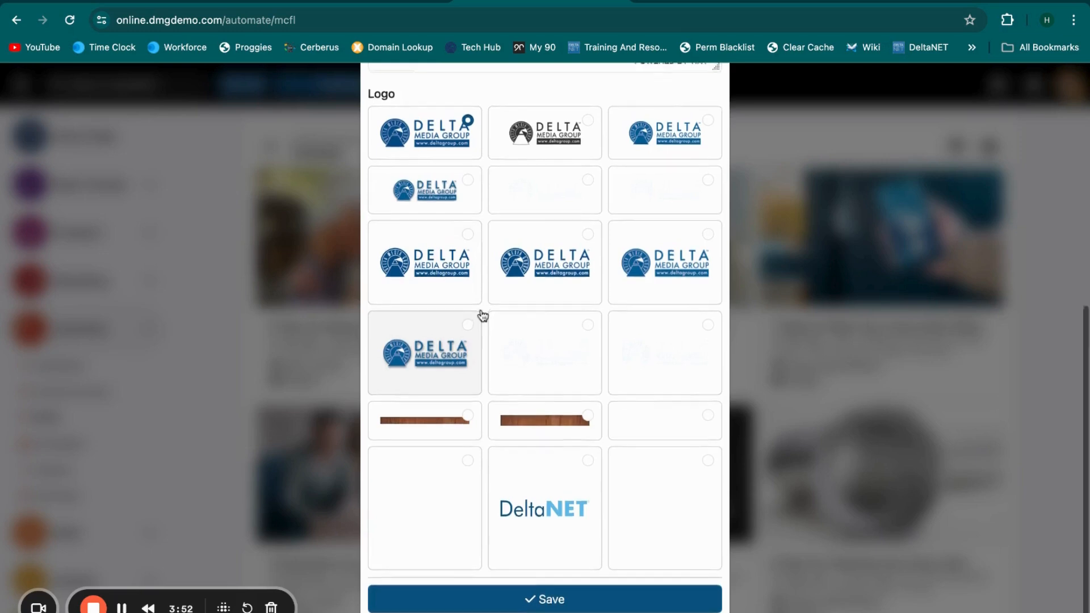
scroll(482, 316, up, 7)
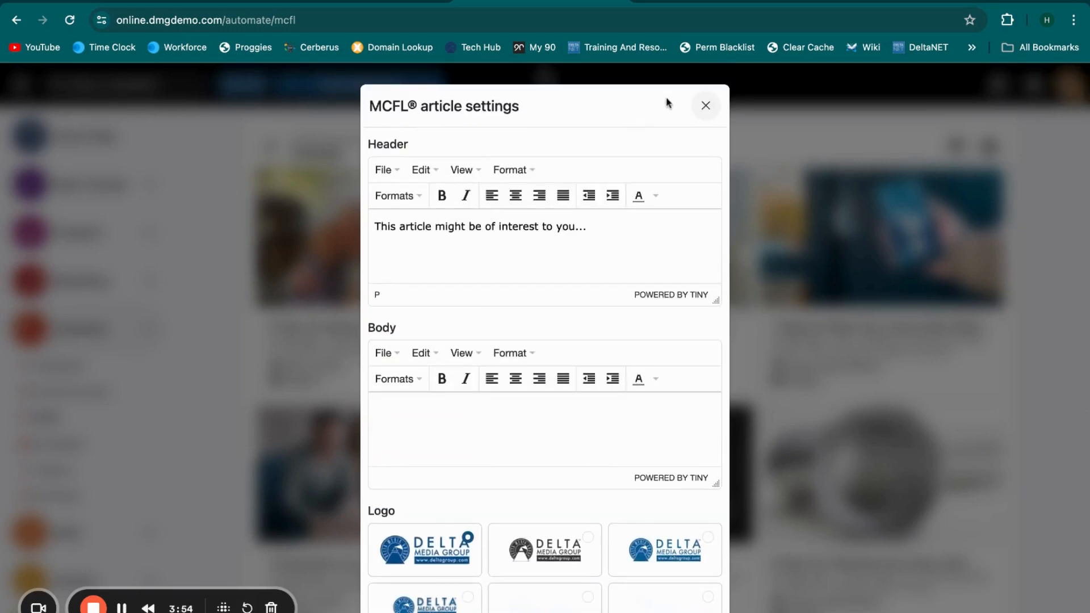
click(706, 106)
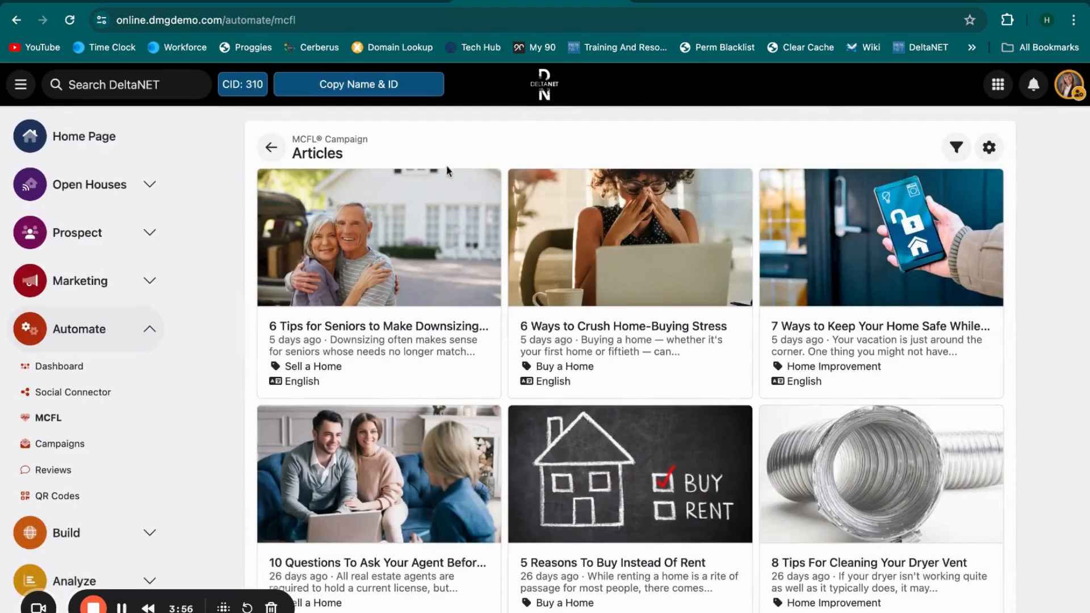
Step: Return to the campaign overview, view the MCFL website page's setup without saving, and look over the website's page list
click(276, 156)
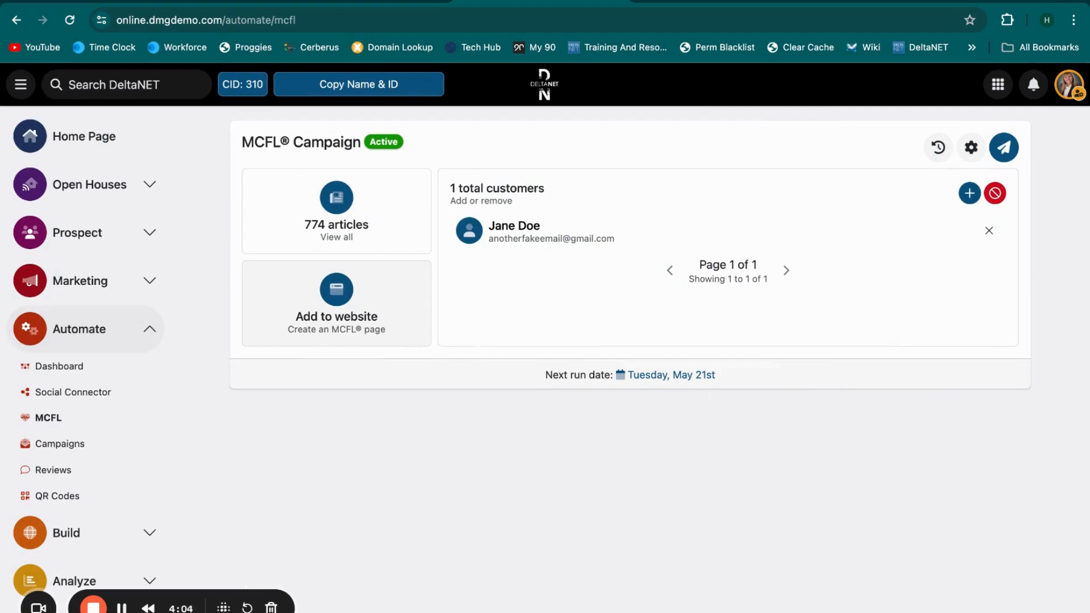
click(336, 305)
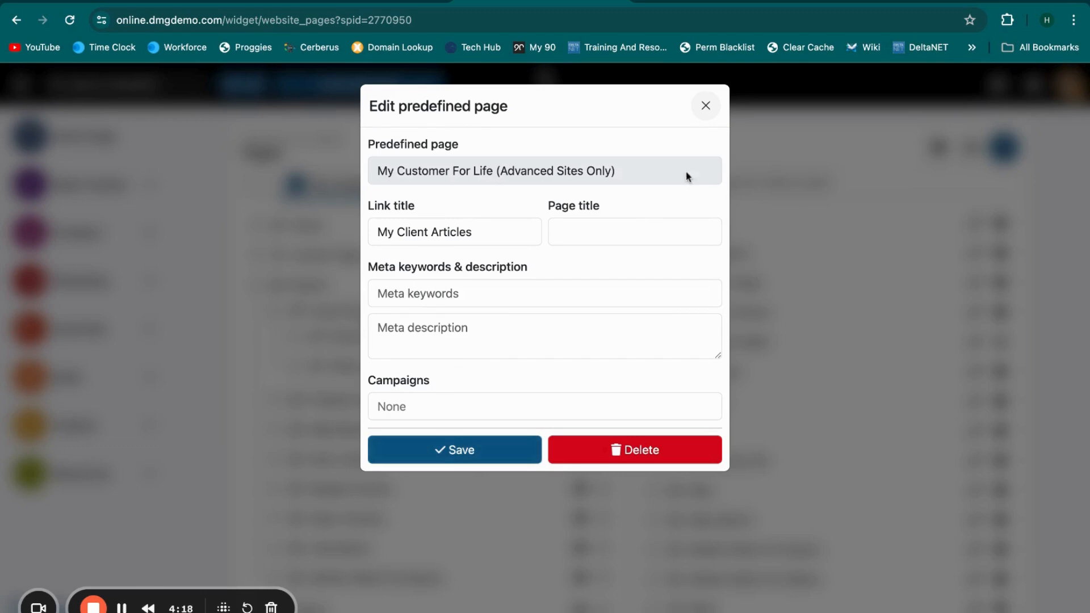
click(707, 106)
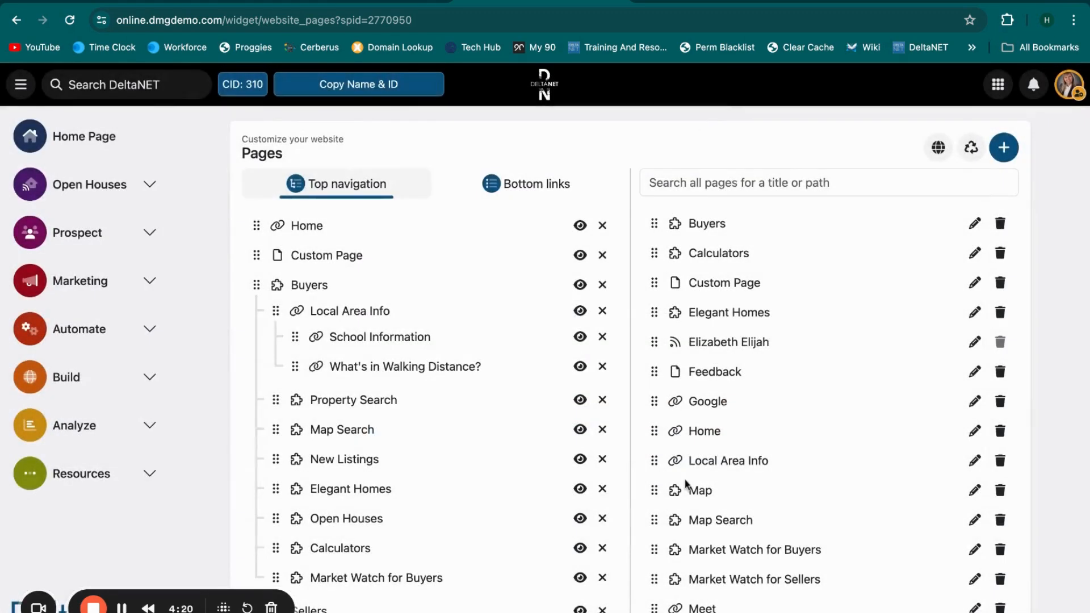
scroll(686, 484, down, 3)
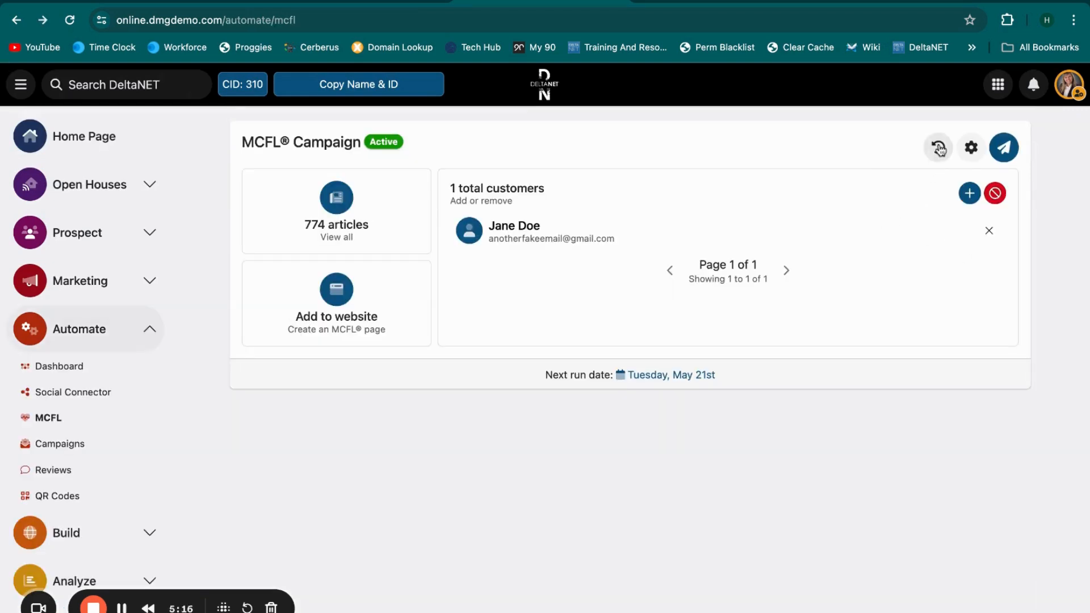
Step: Look over the MCFL campaign's sending history and return to the campaign overview
click(939, 149)
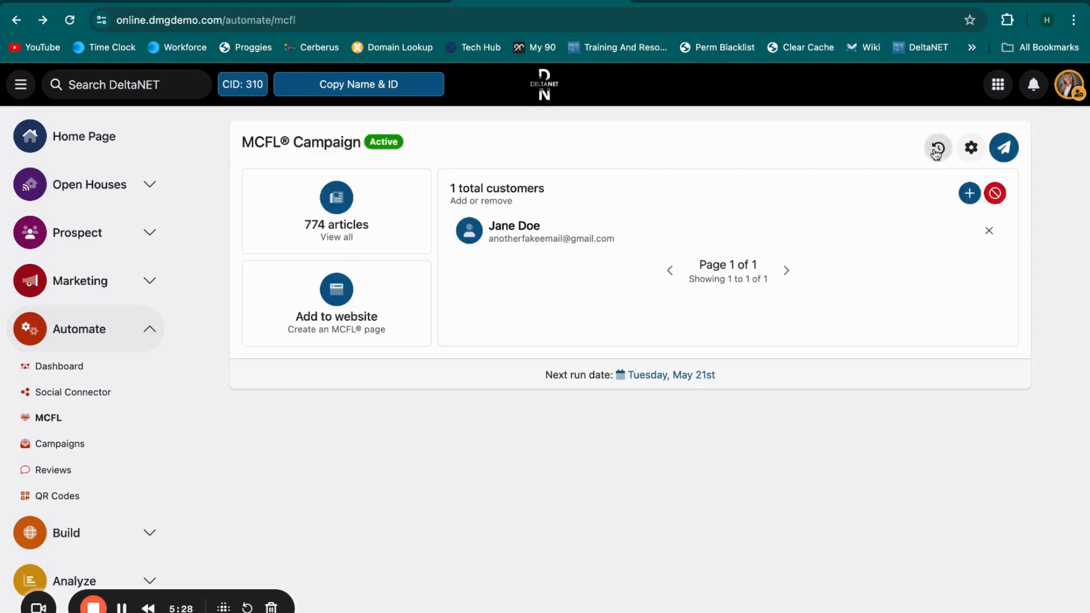
click(938, 150)
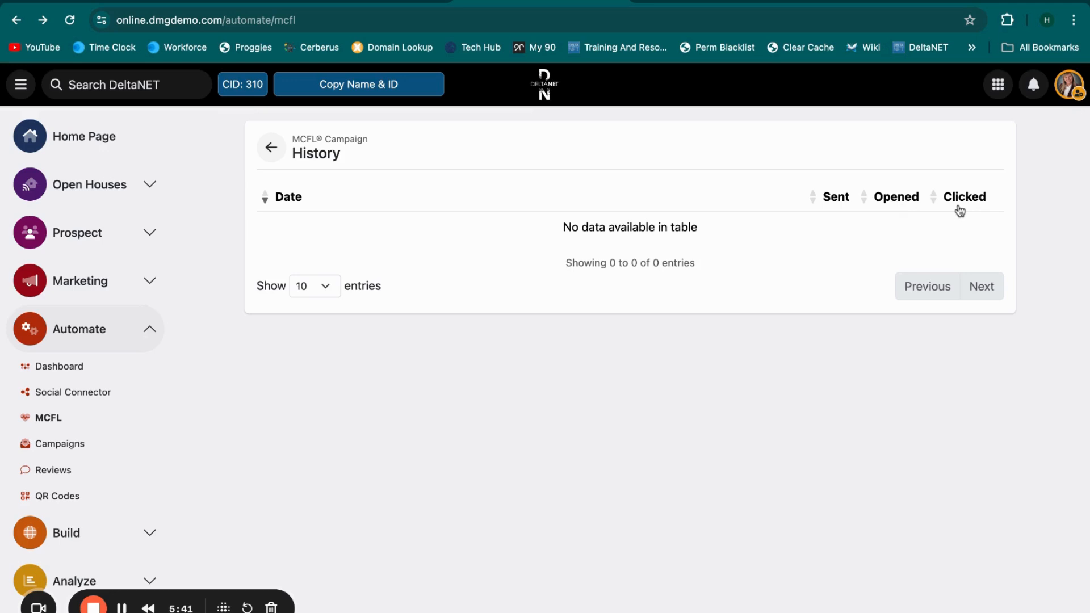
click(270, 147)
Step: Review the status, start date, frequency, subject, introduction and signature in the MCFL settings, and close them without saving
click(970, 148)
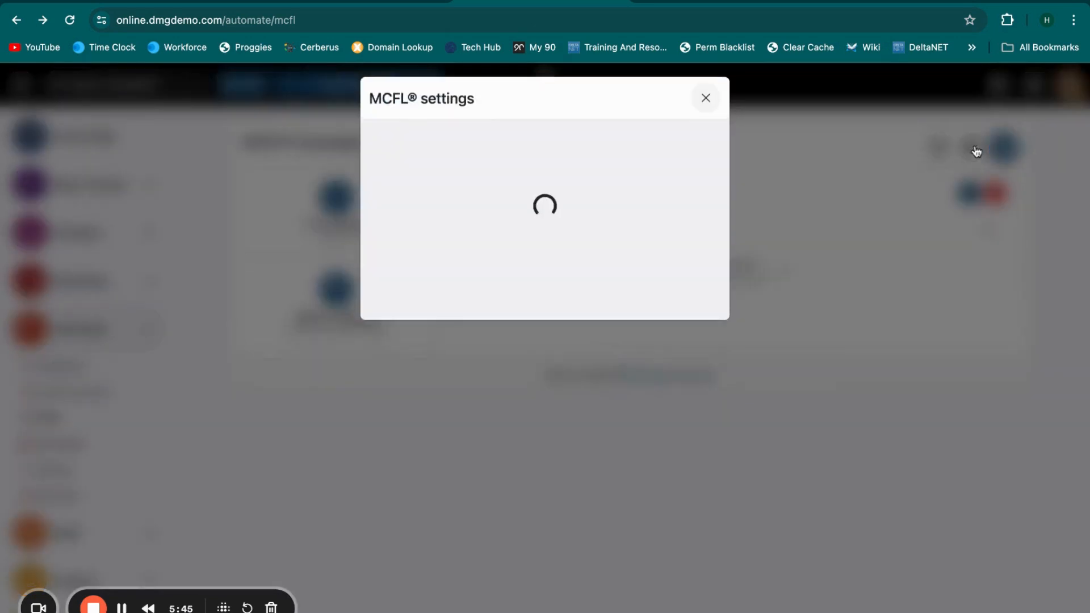
scroll(573, 314, down, 1)
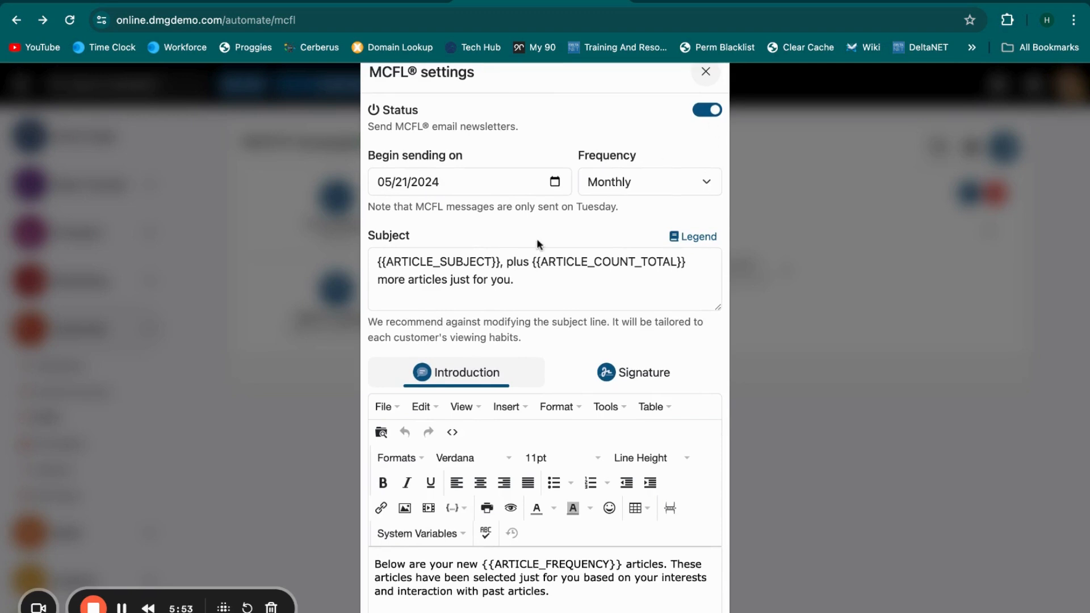
click(649, 181)
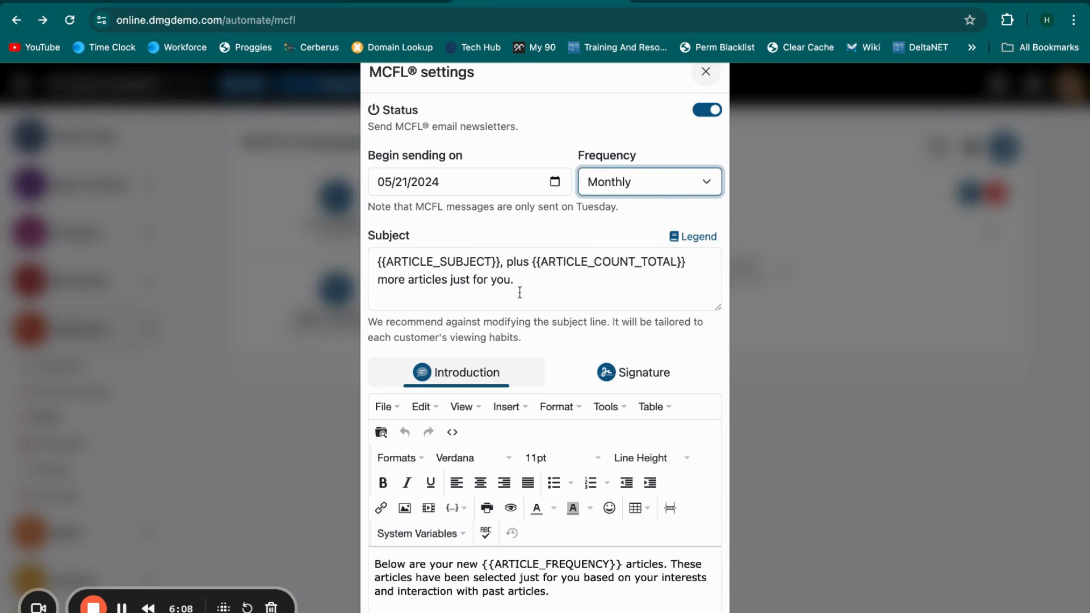
scroll(519, 293, down, 2)
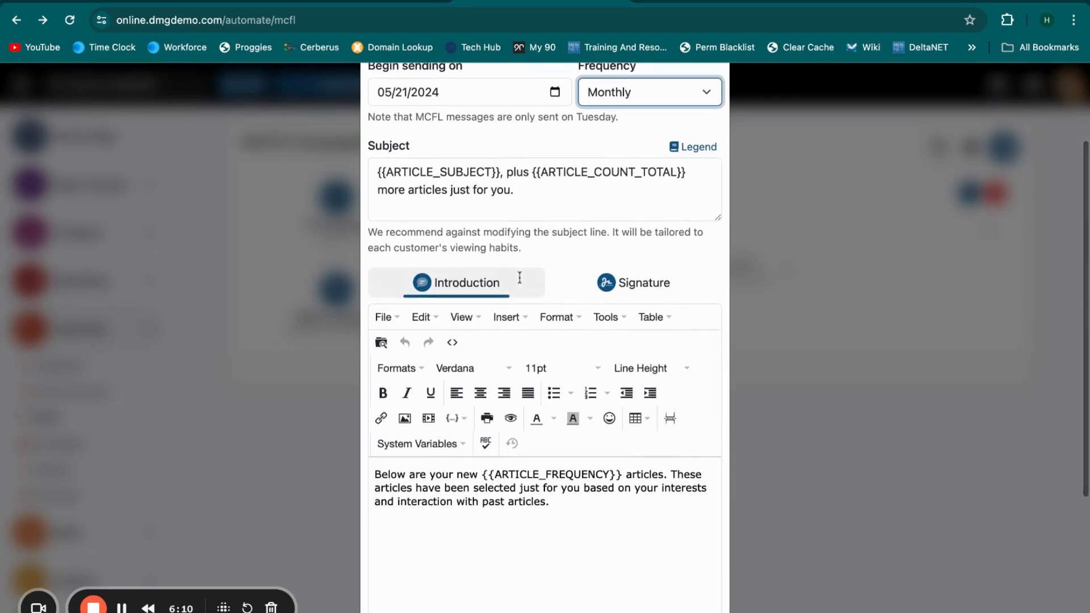
scroll(534, 284, down, 2)
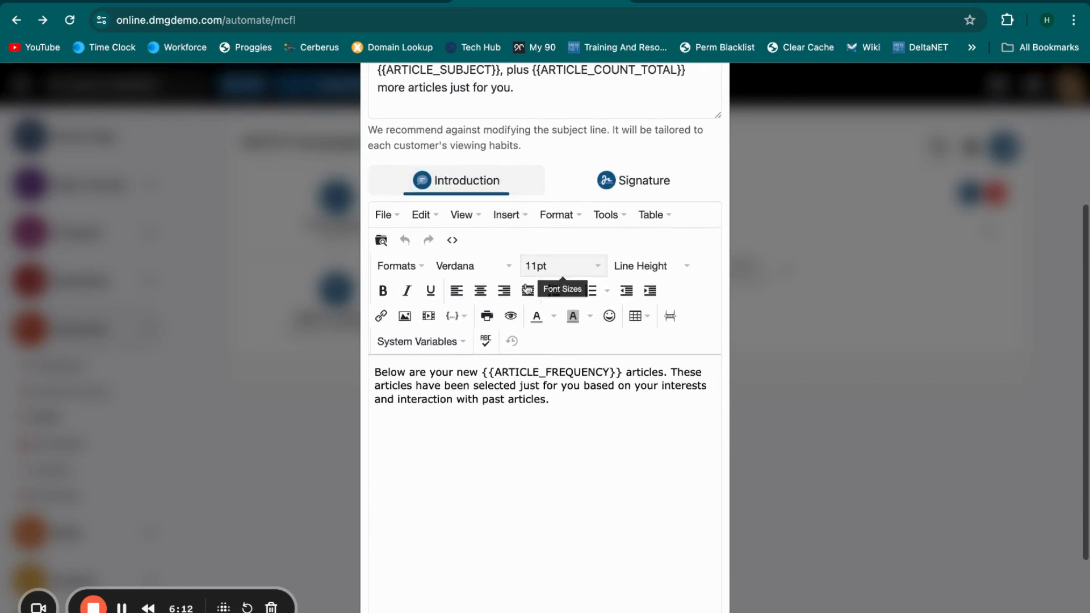
click(629, 182)
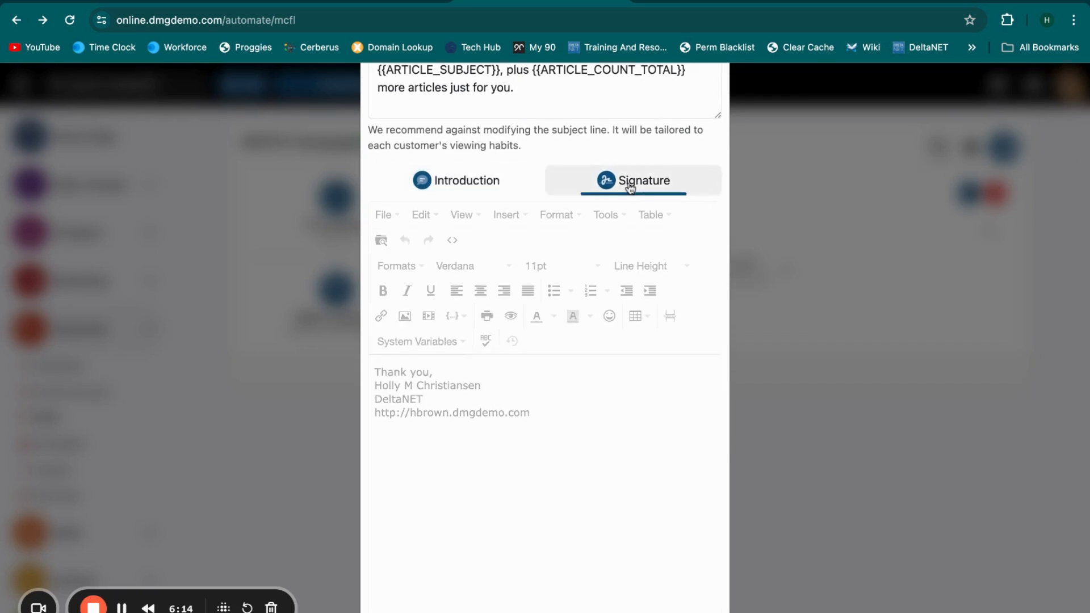
scroll(500, 186, down, 3)
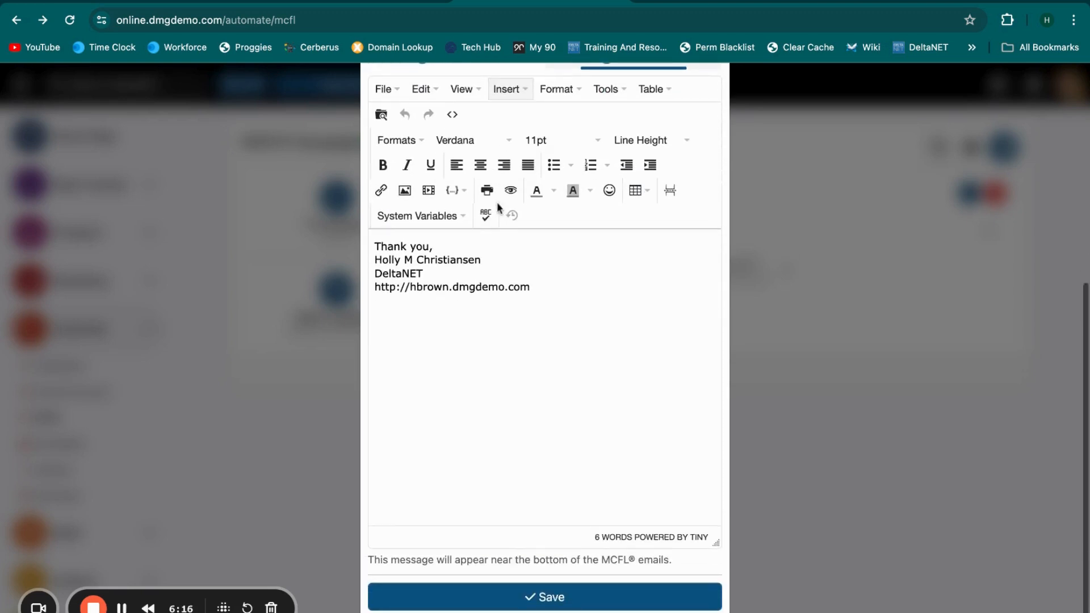
scroll(498, 214, up, 1)
scroll(499, 207, up, 7)
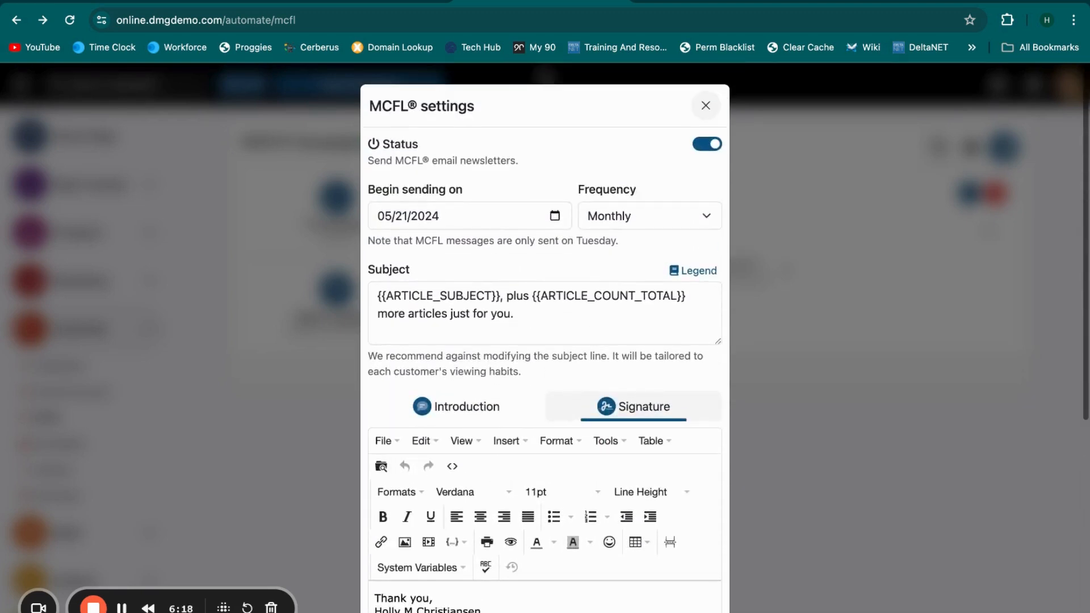
click(706, 105)
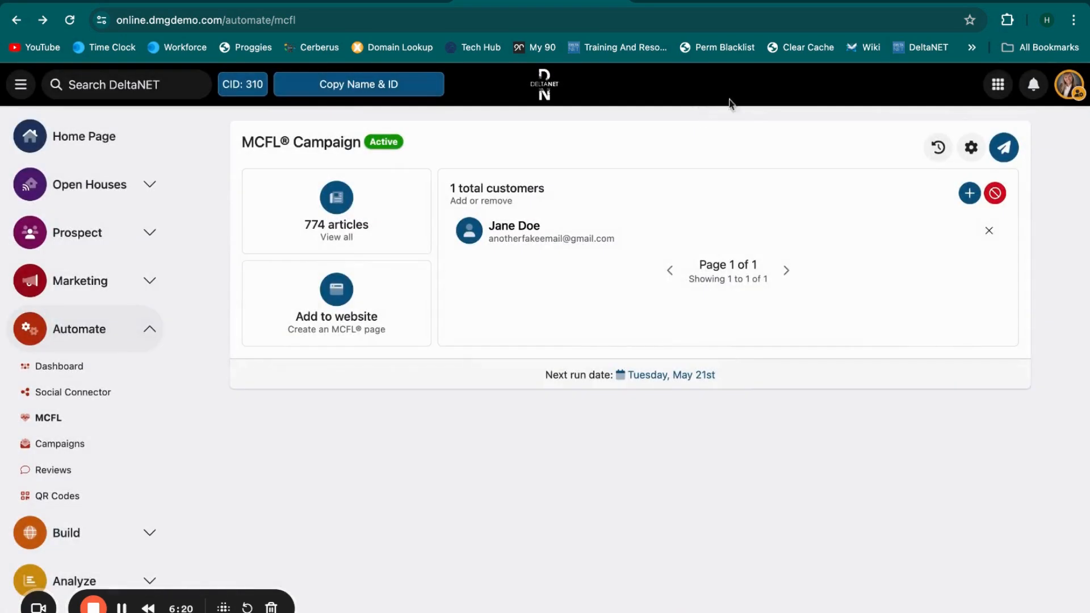
Step: View the MCFL preview email form and close it without sending
click(999, 152)
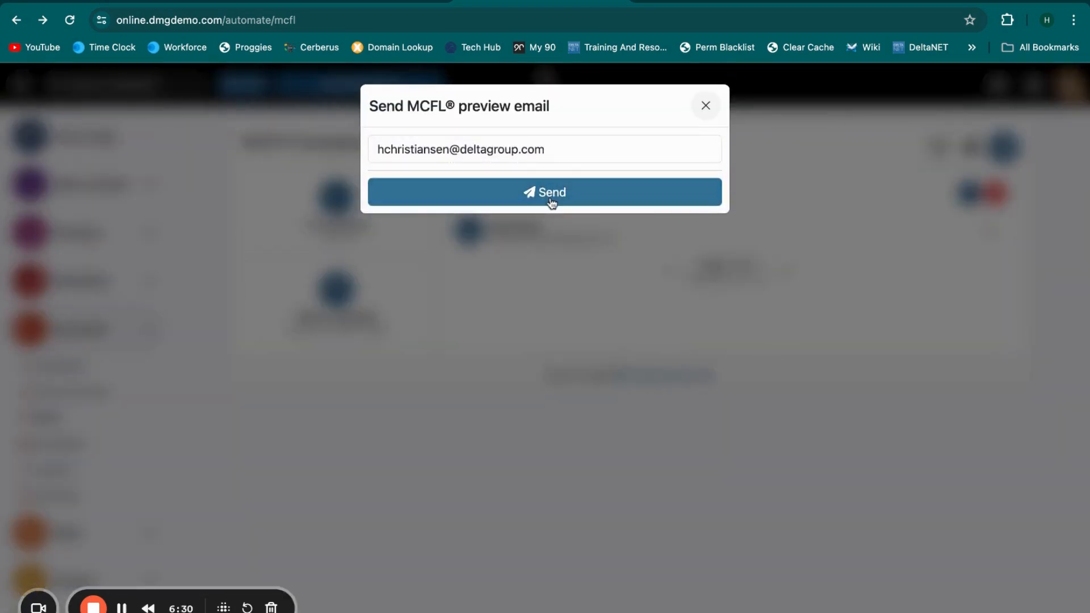
click(704, 106)
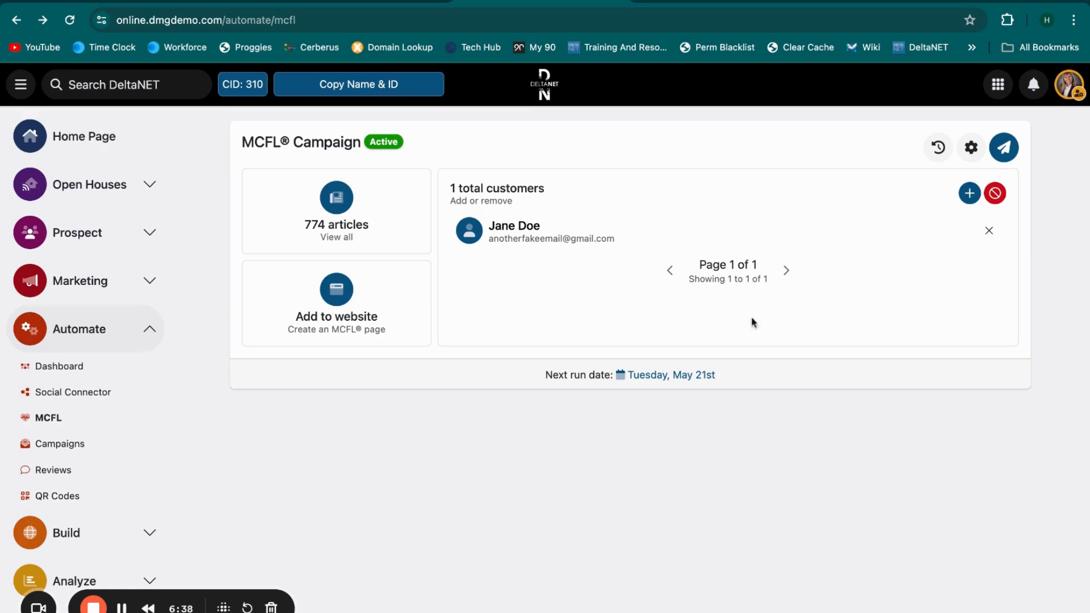
Step: Search for a customer by name, select one to add to the MCFL campaign, and close the form without saving
click(974, 195)
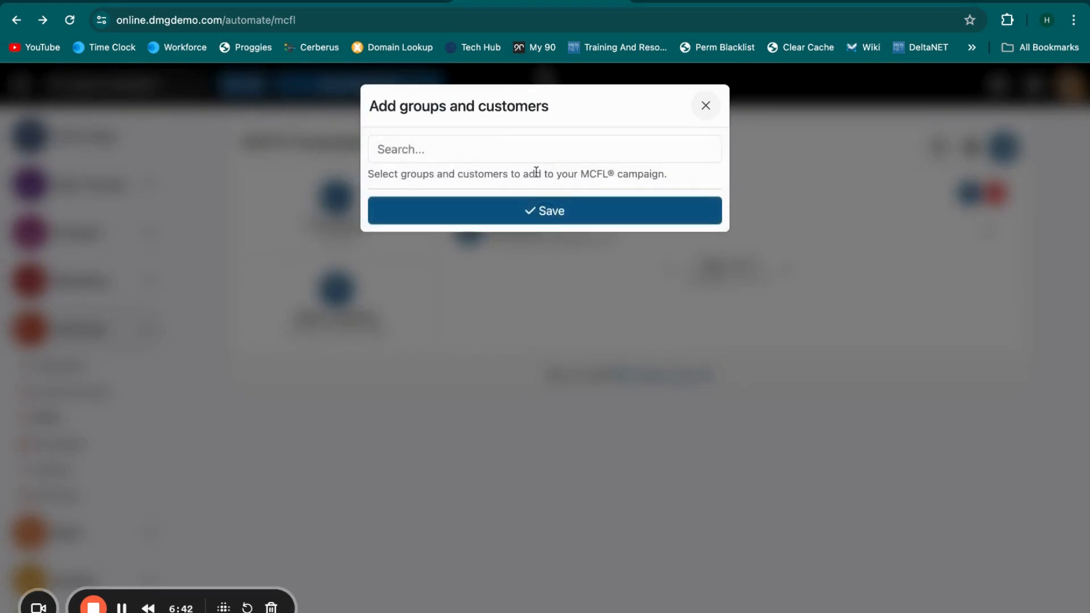
click(506, 149)
text(stac)
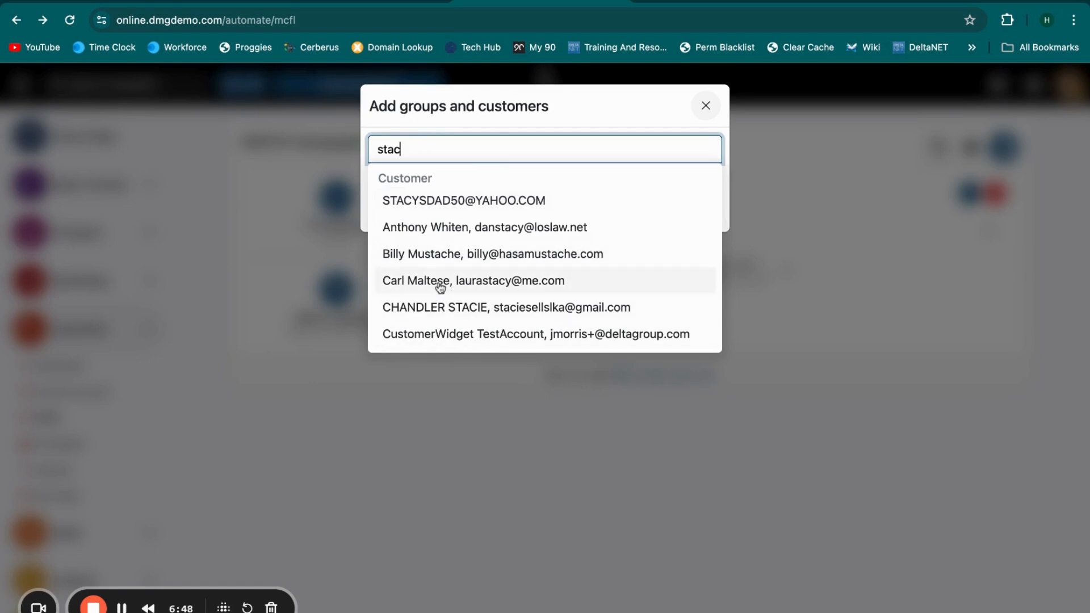
click(440, 282)
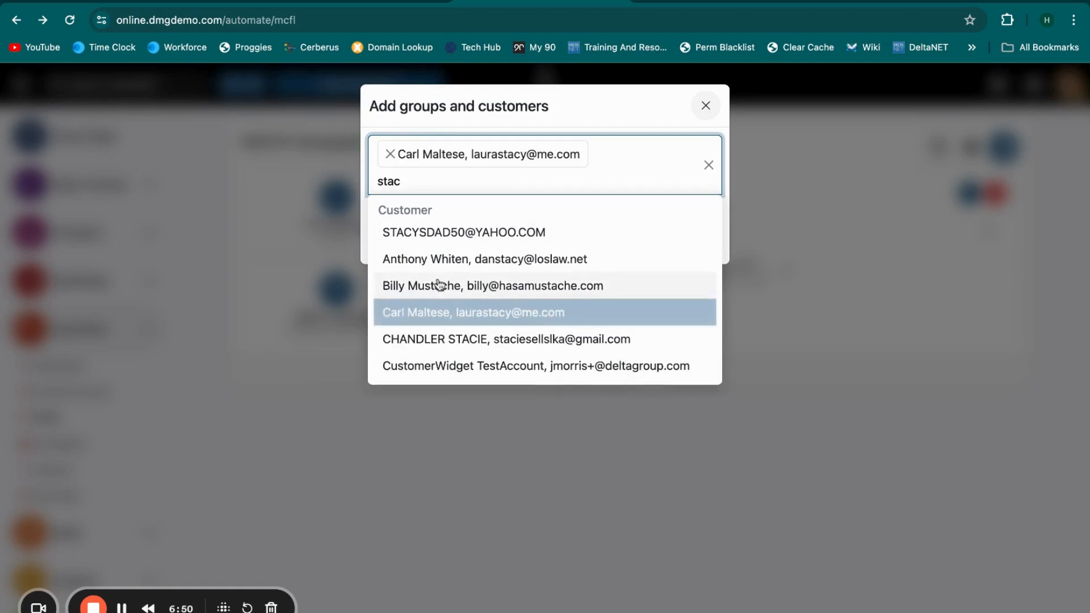
click(520, 108)
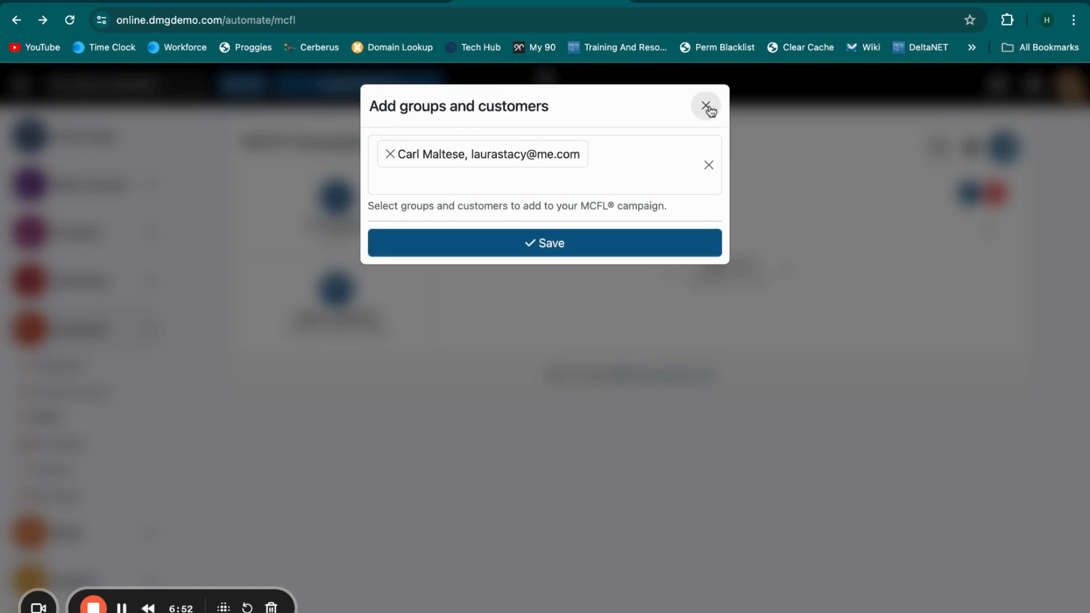
click(705, 106)
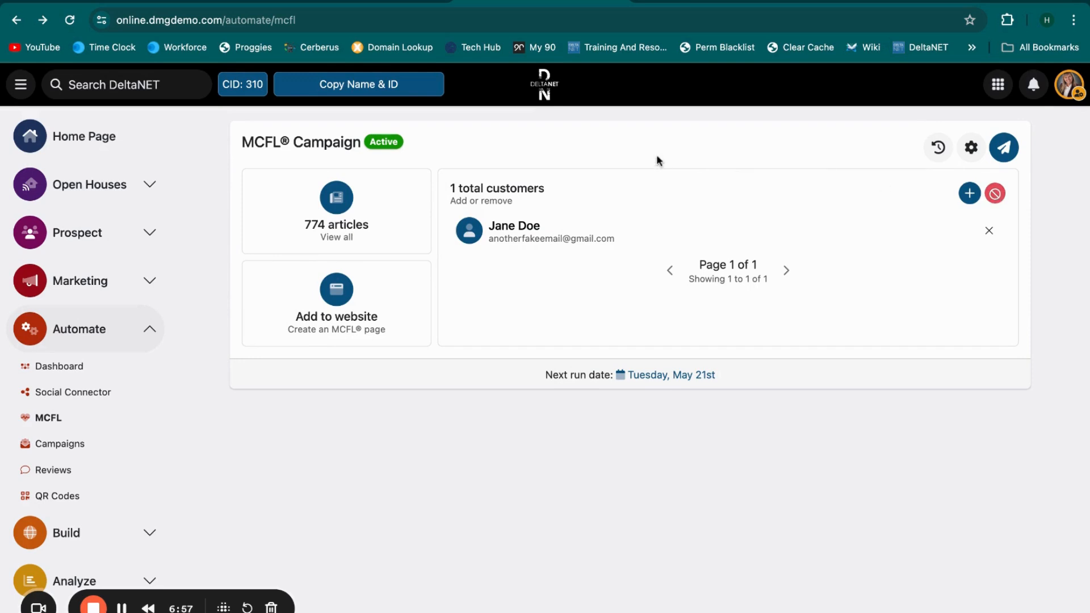
Step: Remove all customers from the MCFL campaign and go to the home page
click(994, 193)
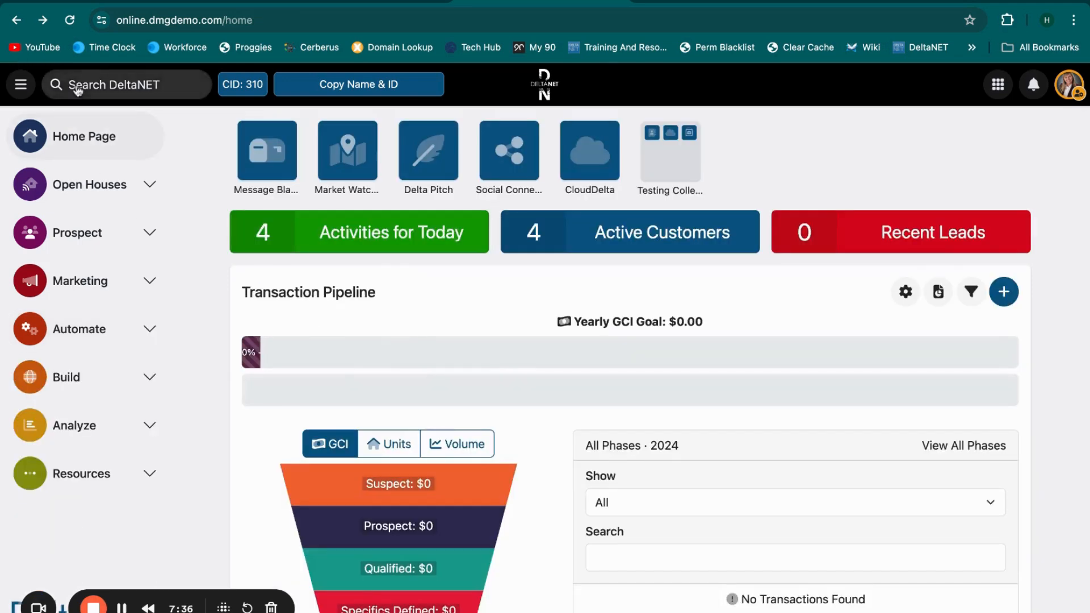
Step: Find the customer by first name, open the customer's record and show its marketing section down to Campaigns
click(77, 86)
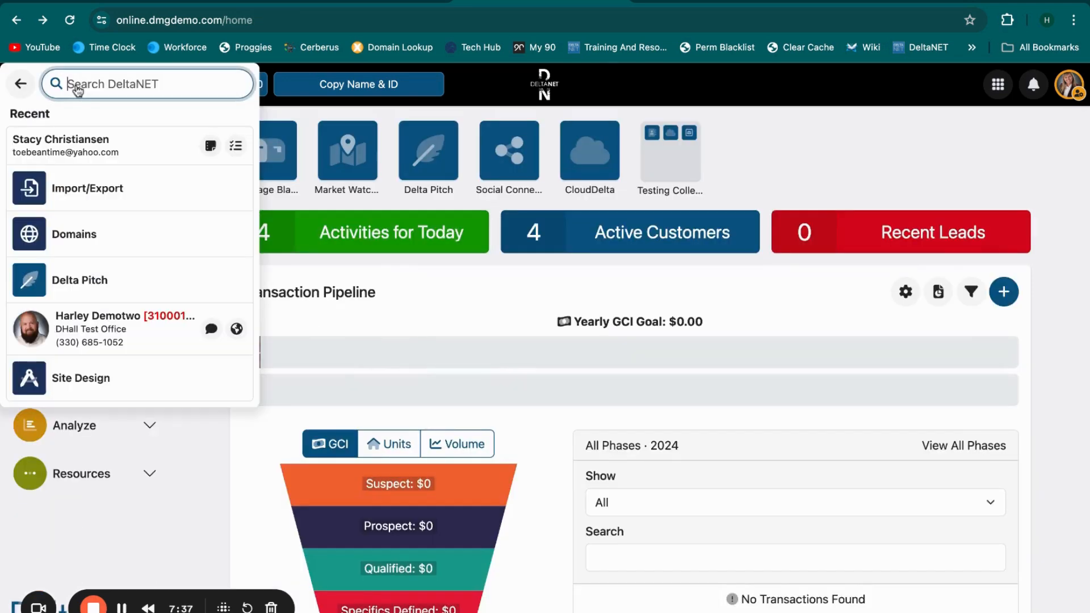
text(stacy)
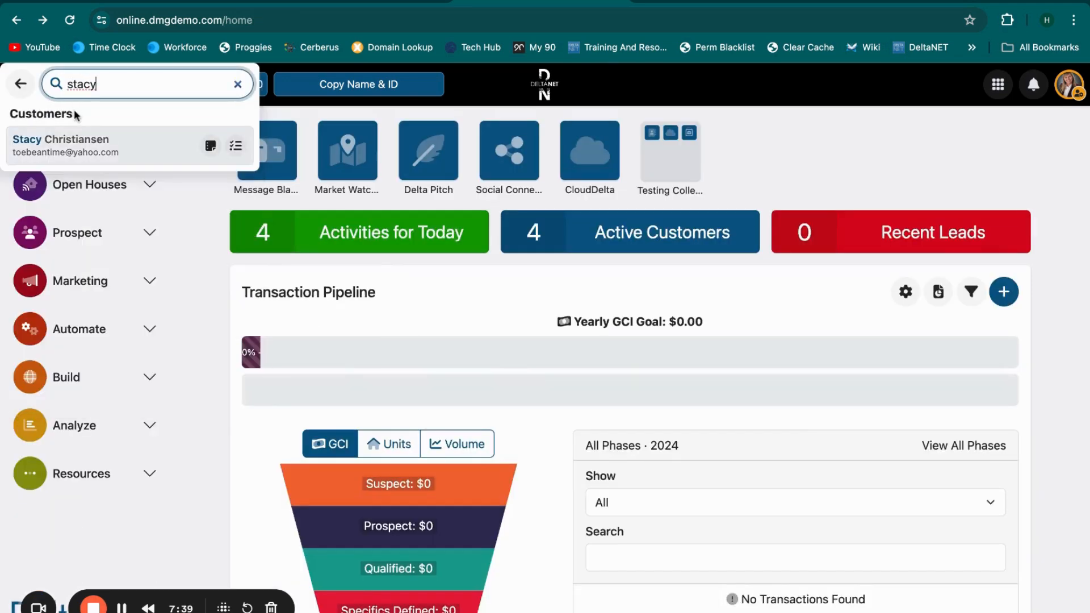
click(66, 140)
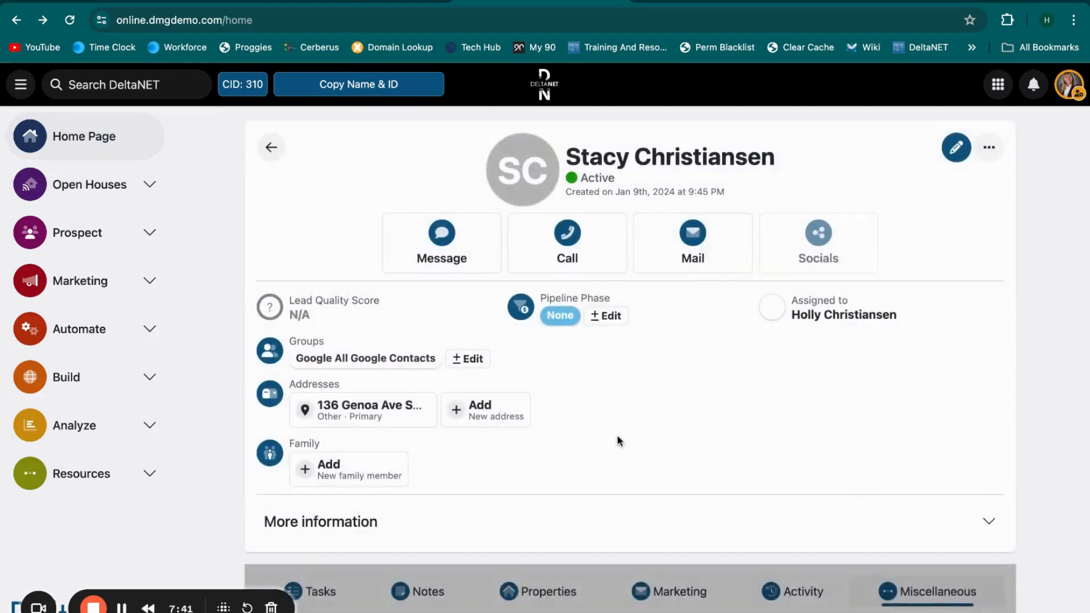
scroll(617, 441, down, 4)
click(658, 410)
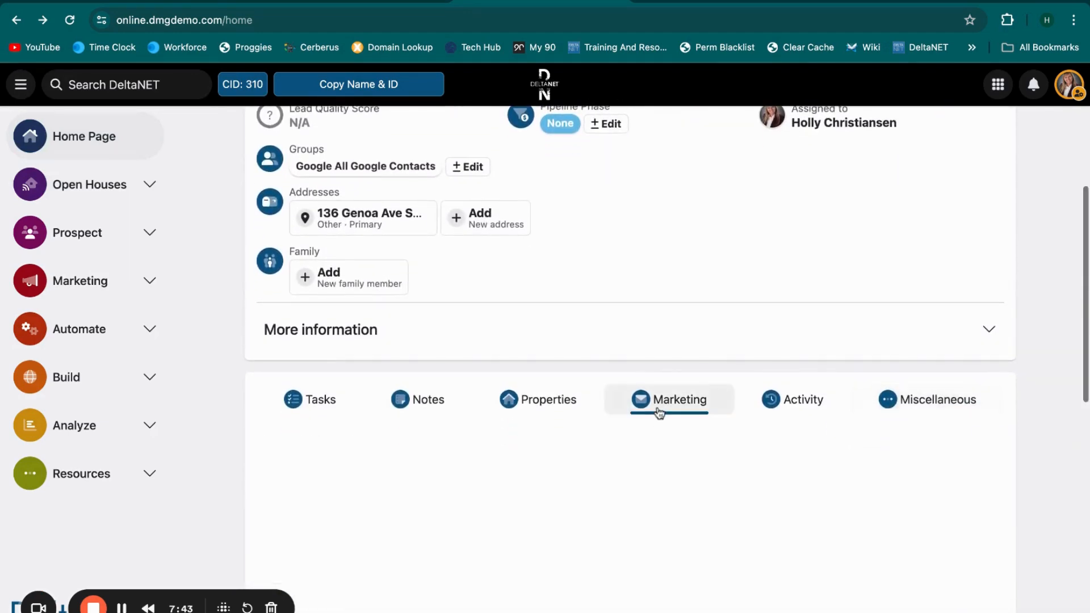
scroll(675, 340, down, 10)
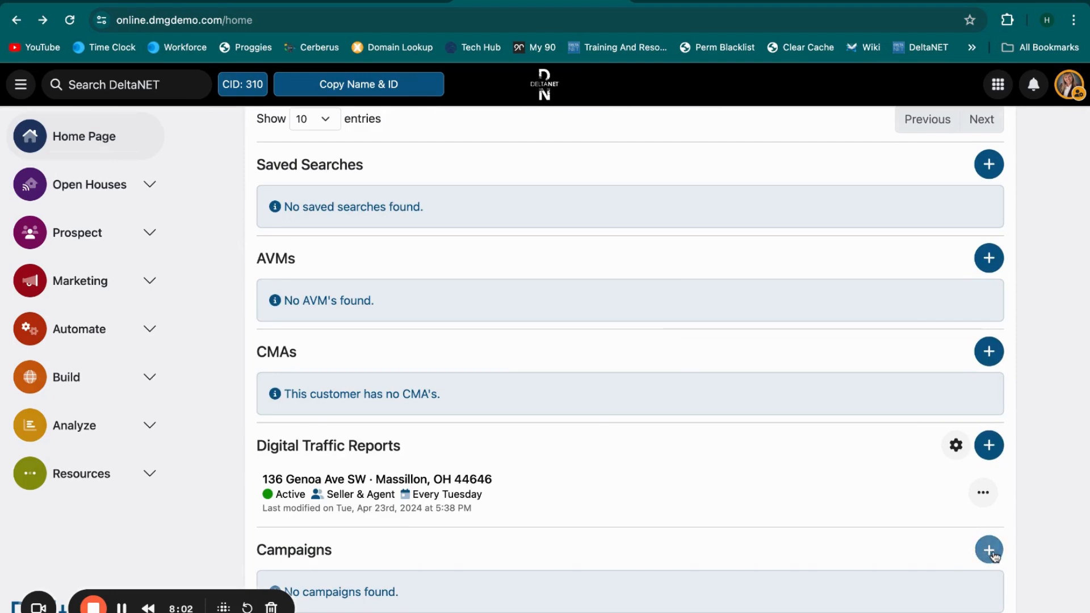
Step: Add the customer to the MCFL® Campaign Newsletter and save
click(990, 551)
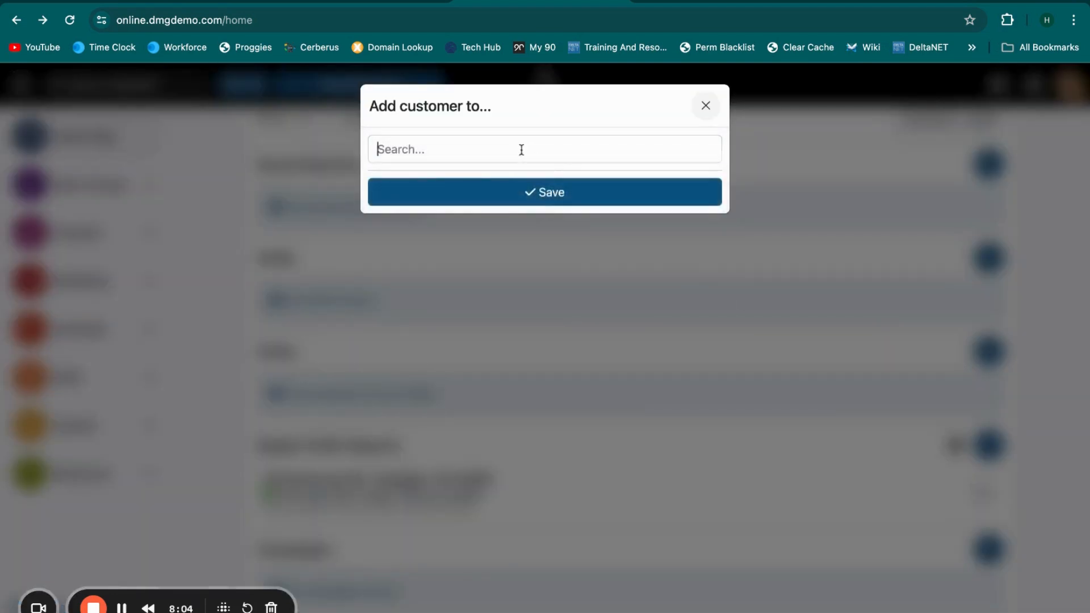
click(518, 149)
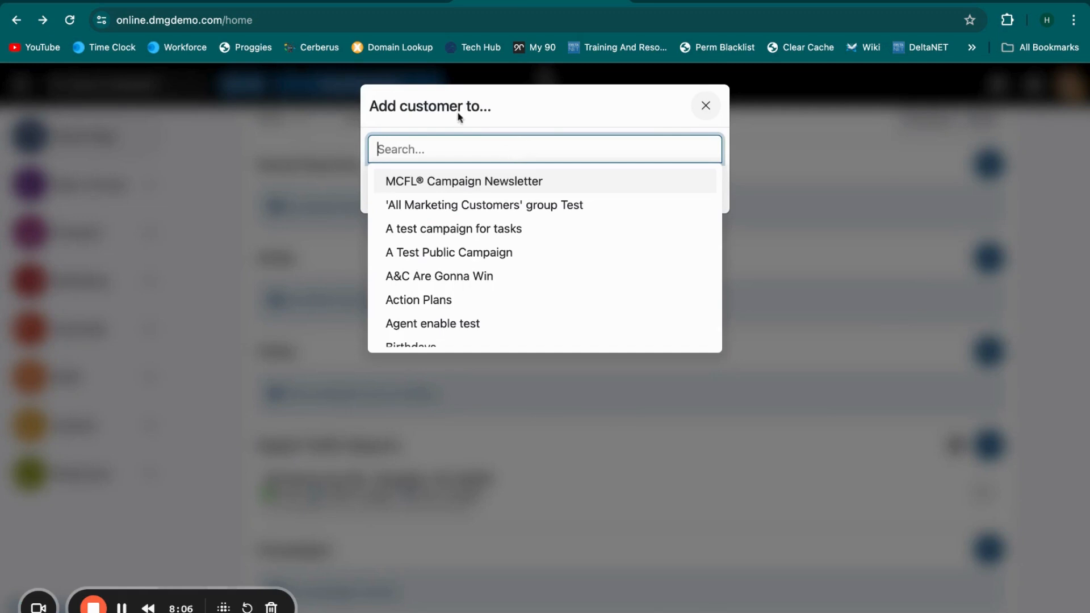
click(461, 181)
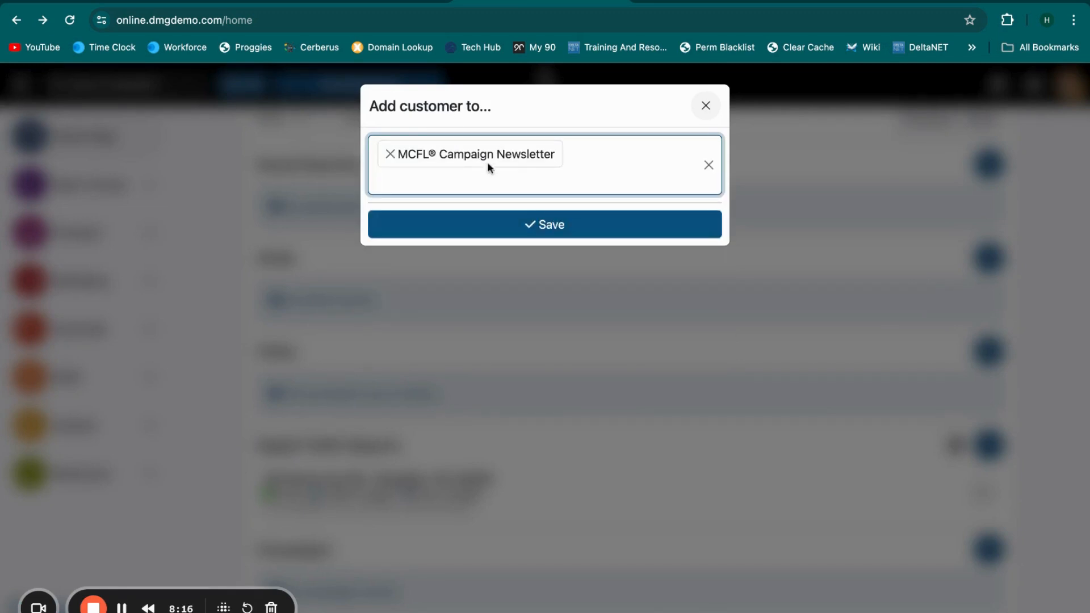
click(505, 229)
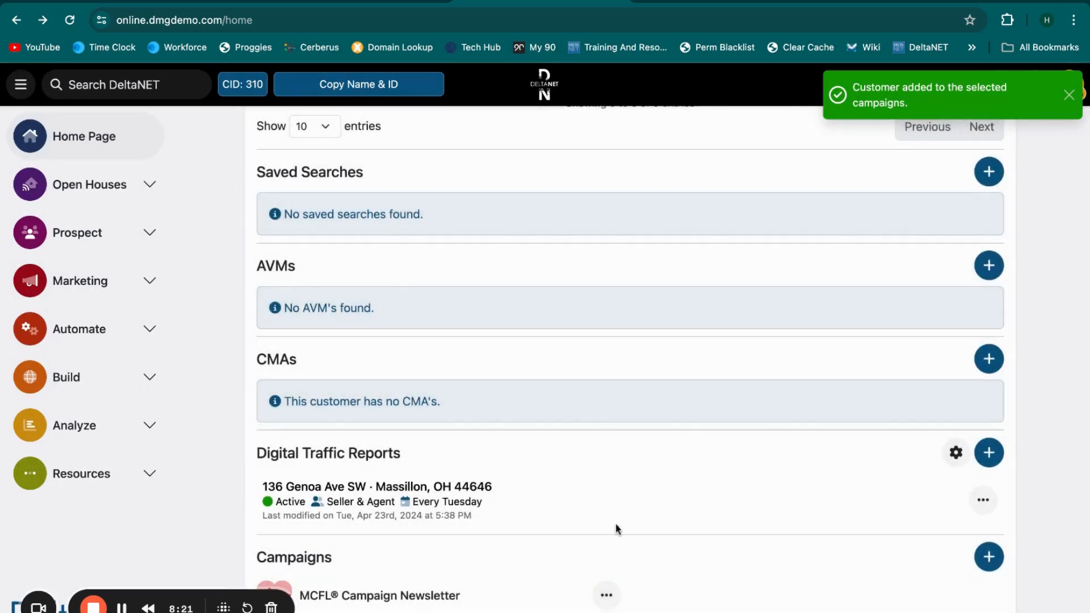
Step: View the MCFL campaign from the customer's Campaigns entry, return to the record, and look at the entry's view and remove options
click(608, 597)
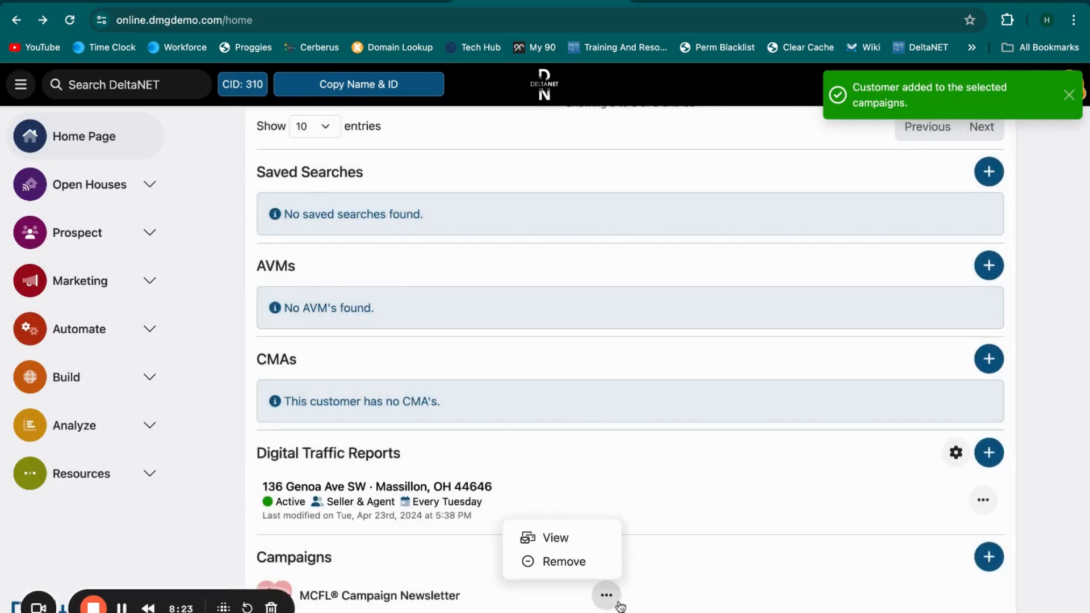
click(555, 539)
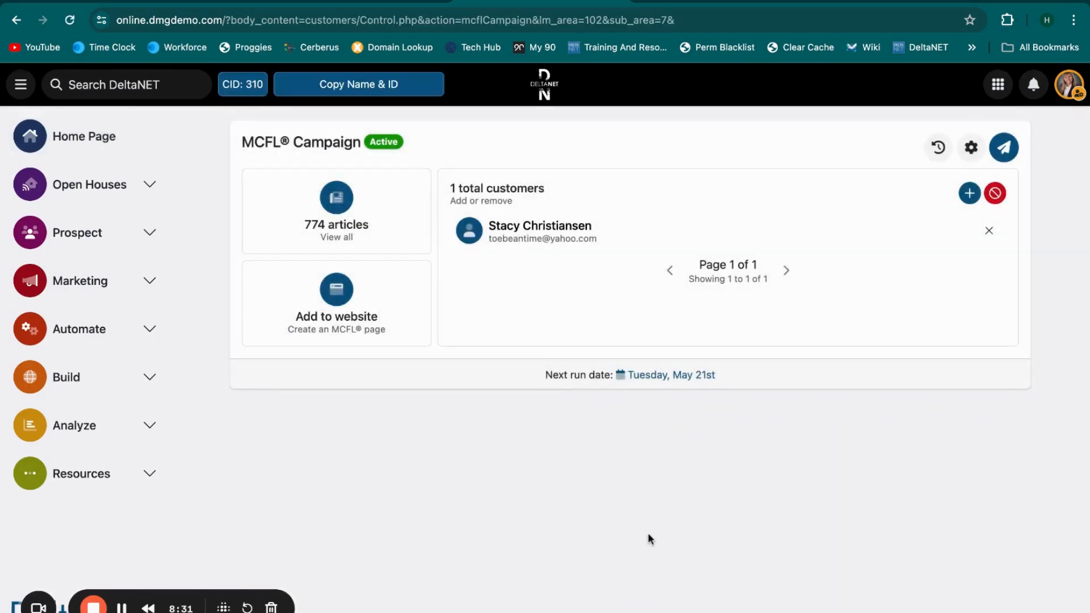
click(17, 20)
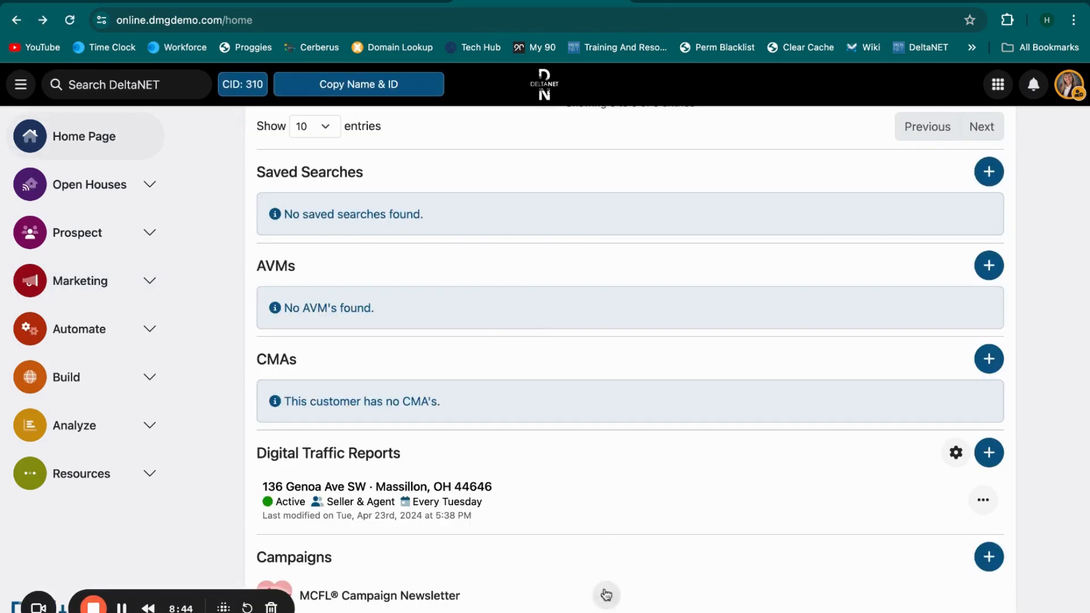
click(606, 595)
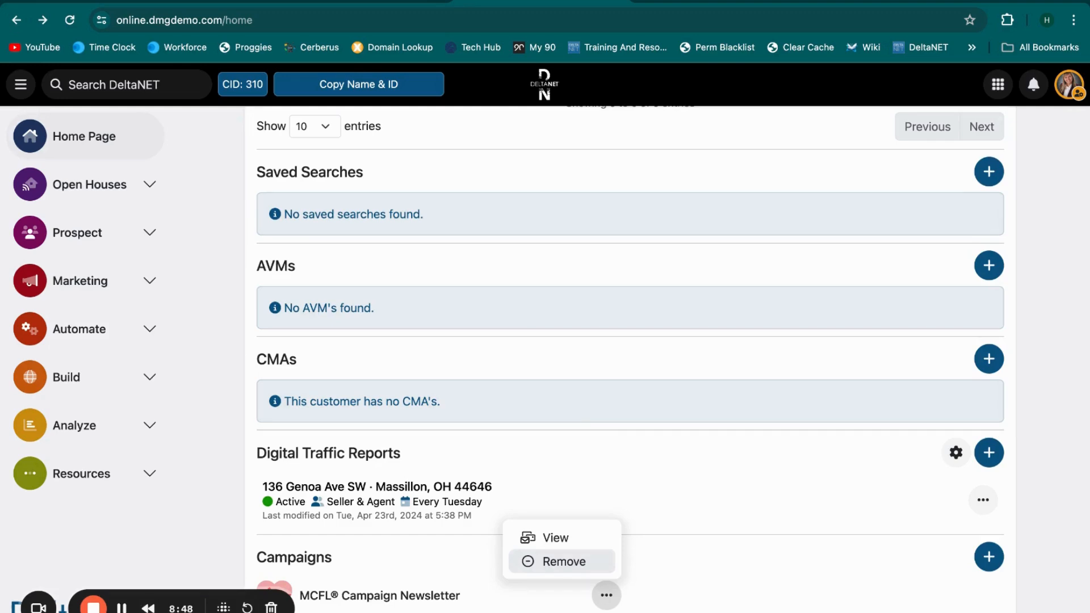
scroll(630, 364, up, 15)
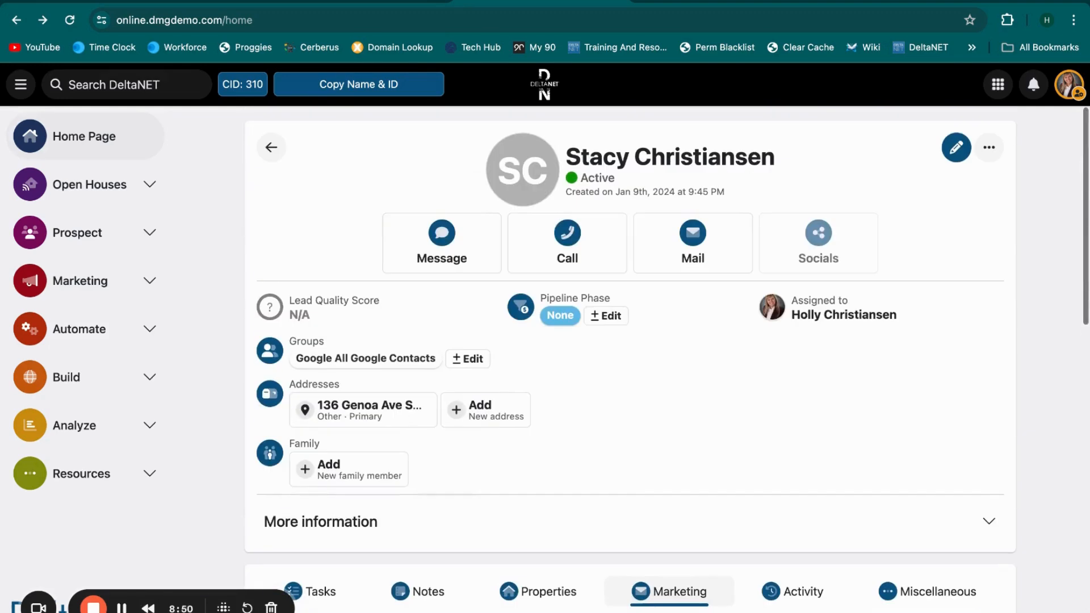